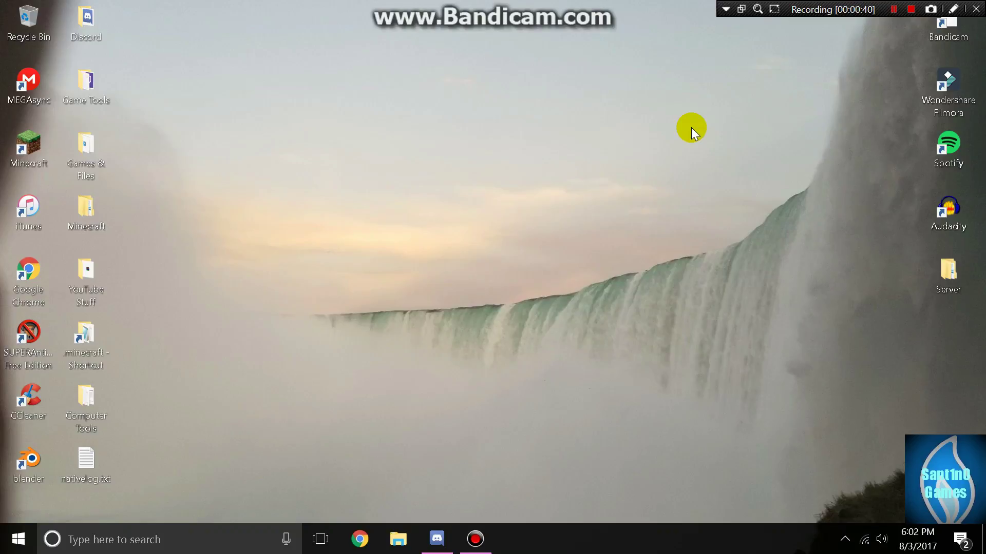
# - Run ipconfig /all in Command Prompt to show IPv4 192.168.1.187 and gateway 192.168.1.1
pyautogui.press('super+r')
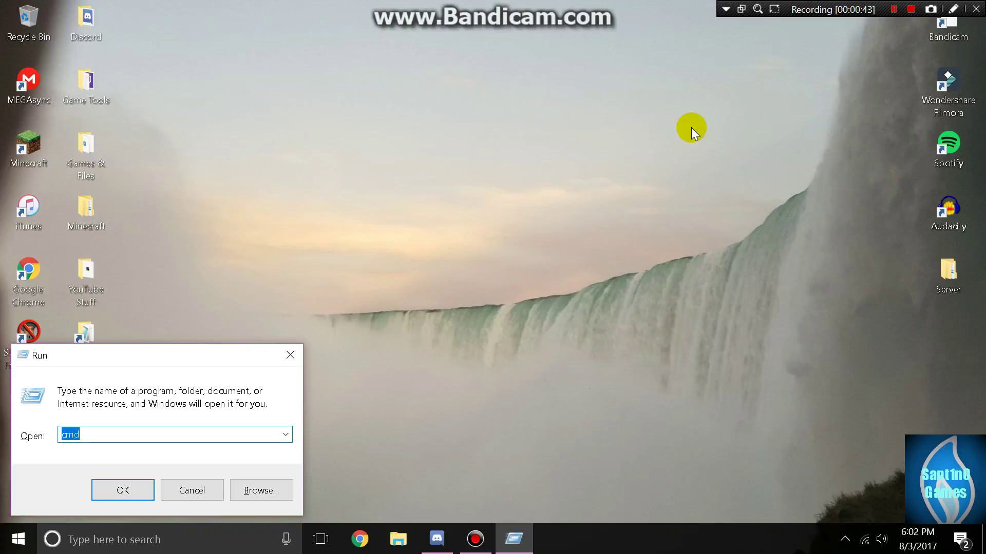
pyautogui.press('Return')
pyautogui.write('i')
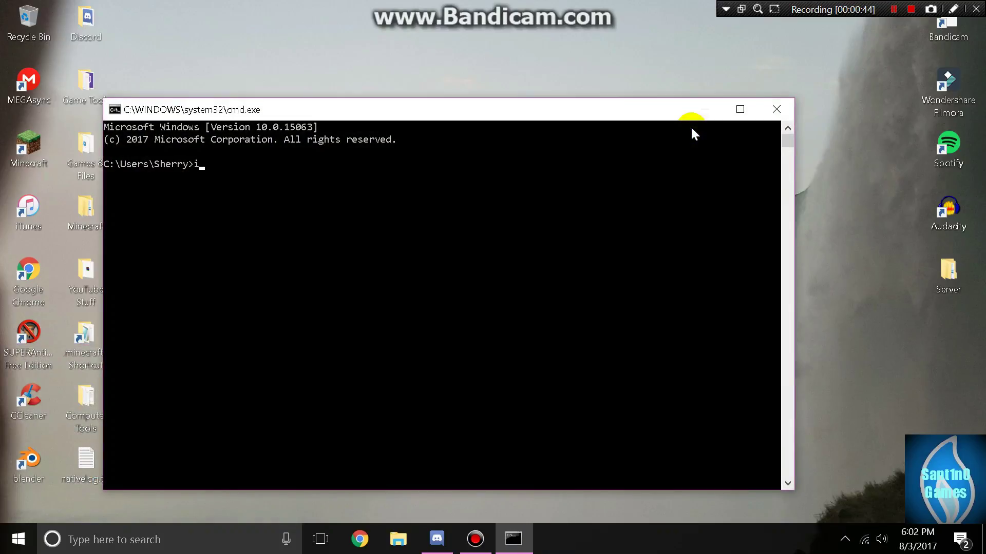
pyautogui.write('pconfig /all')
pyautogui.press('Return')
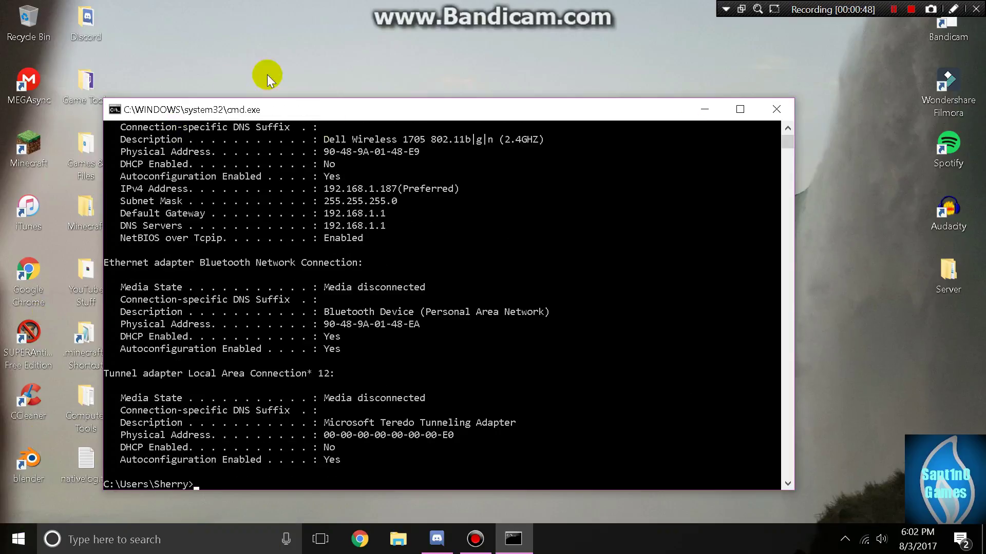
pyautogui.rightClick(865, 540)
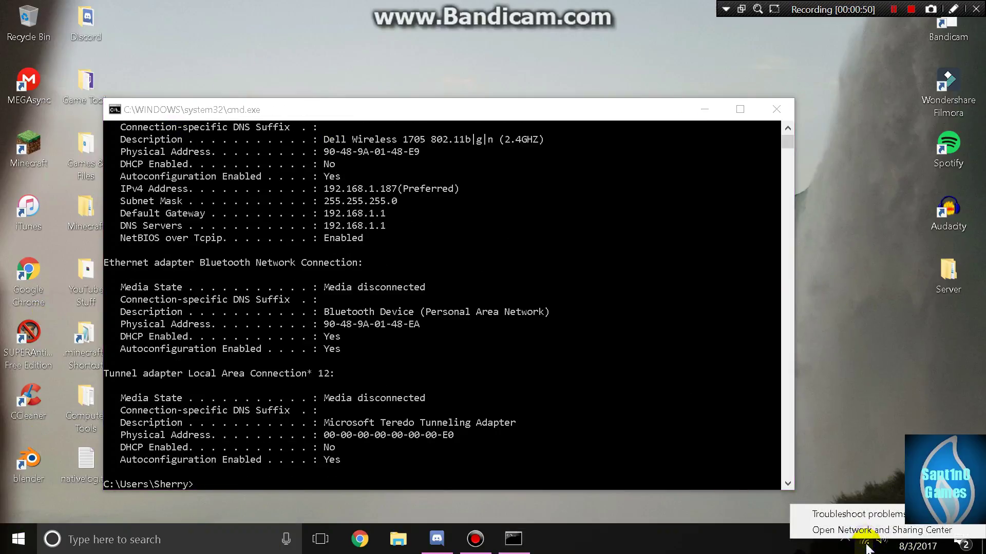
# - Open the Wi-Fi connection's status from Network and Sharing Center's adapter list
pyautogui.click(832, 529)
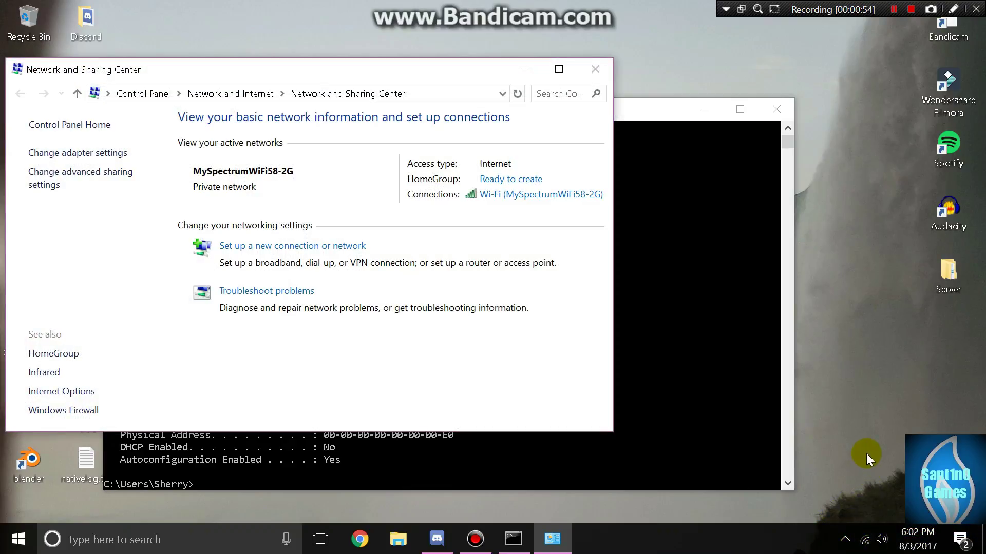
pyautogui.click(866, 453)
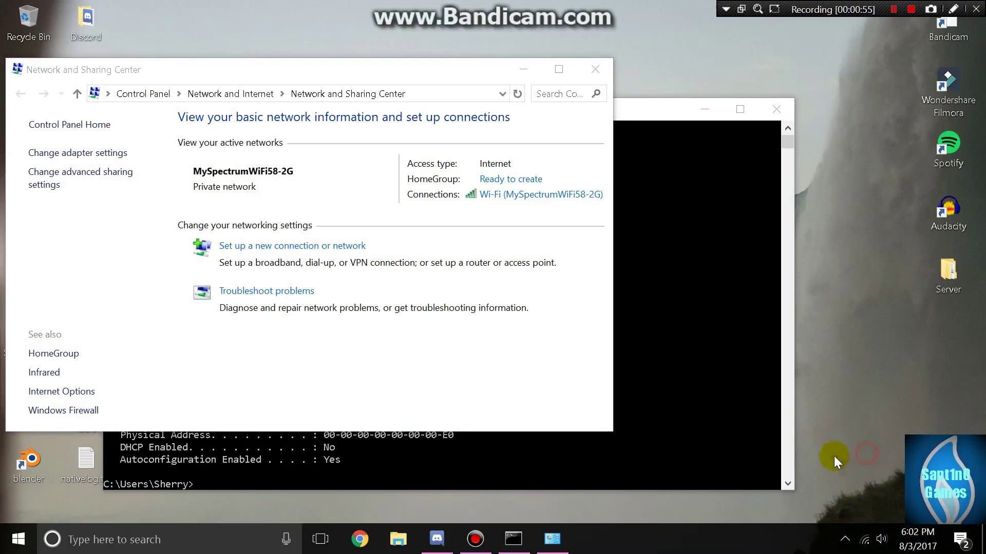
pyautogui.click(45, 153)
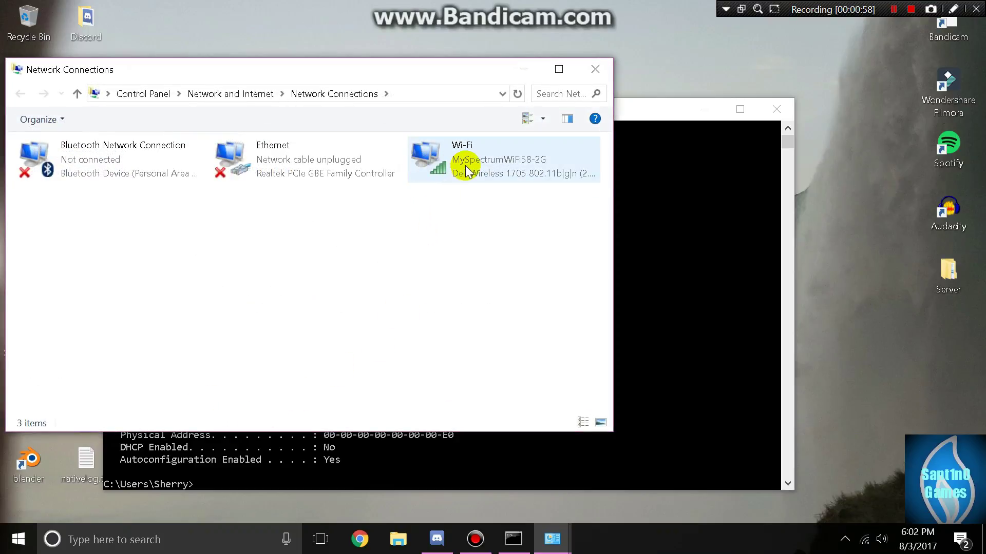
pyautogui.doubleClick(465, 165)
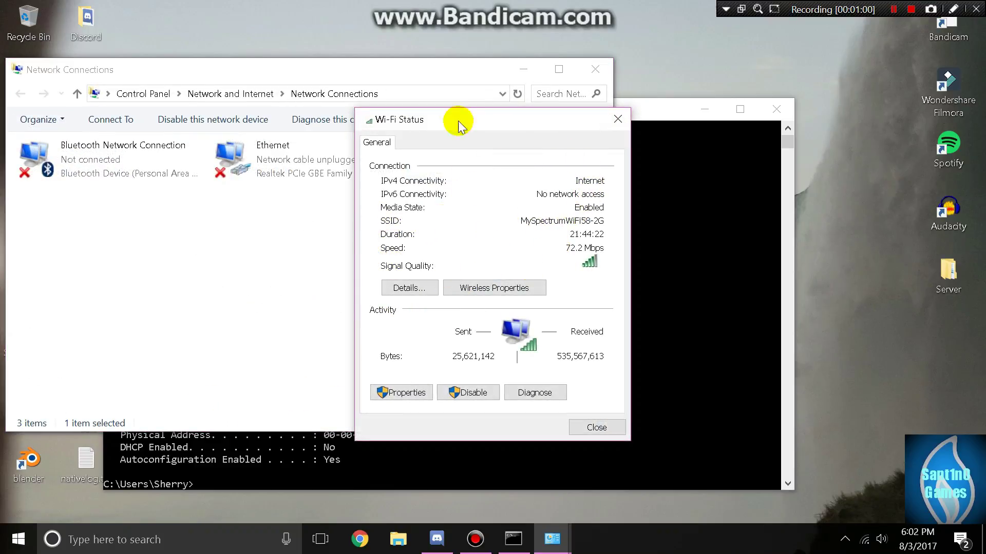
# - Open the Wi-Fi adapter's Internet Protocol Version 4 properties
pyautogui.moveTo(457, 118); pyautogui.dragTo(362, 95)
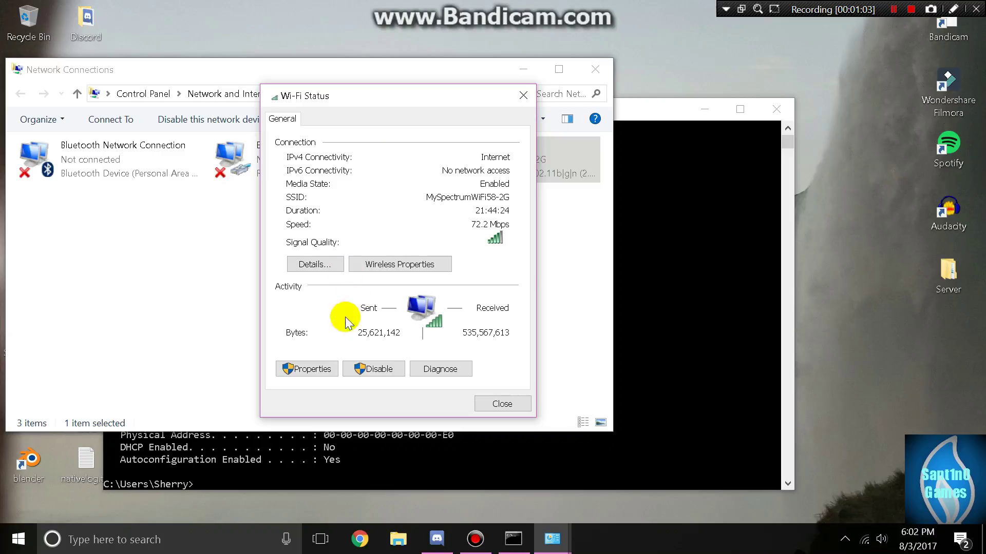
pyautogui.click(308, 369)
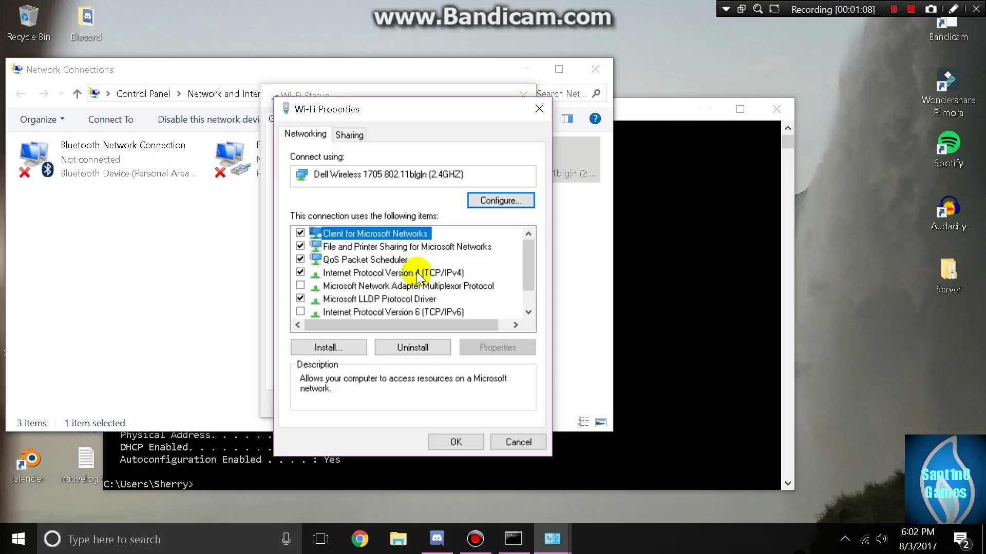
pyautogui.click(418, 274)
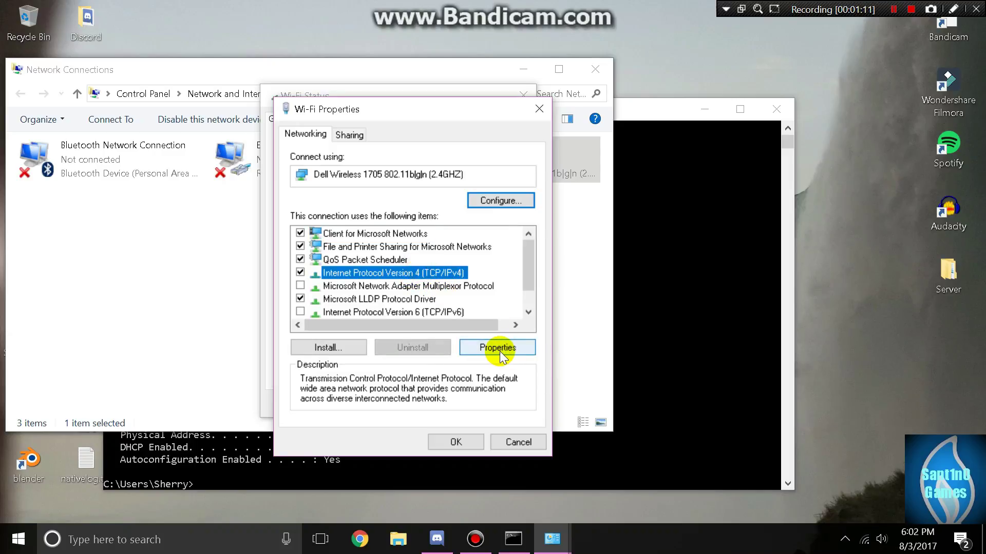
pyautogui.click(497, 347)
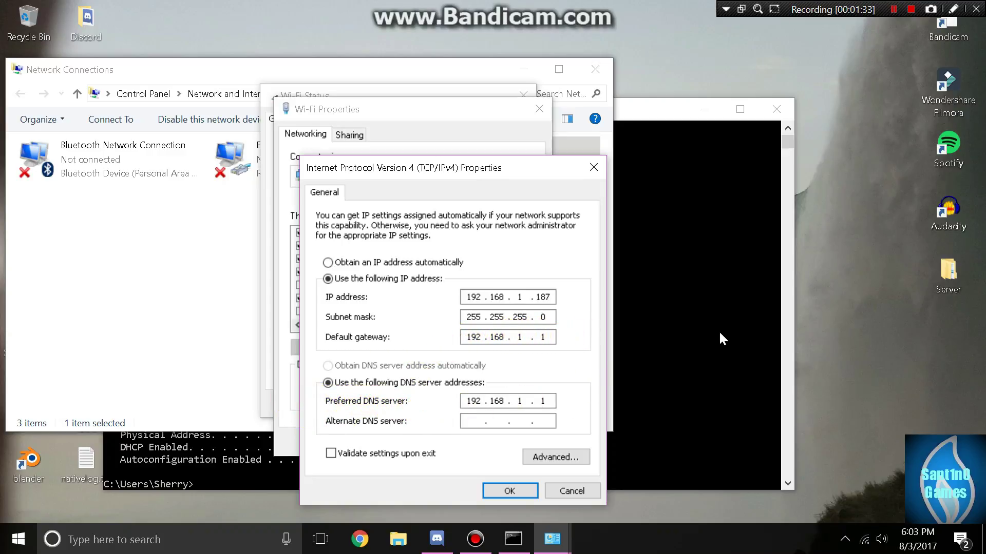
pyautogui.click(719, 305)
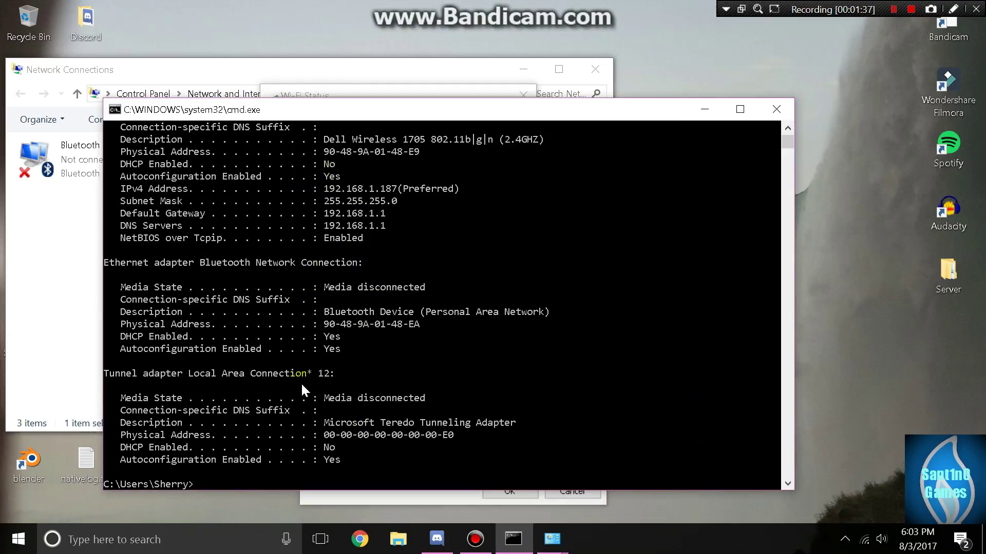
pyautogui.scroll(-3, 226, 421)
pyautogui.scroll(5, 247, 364)
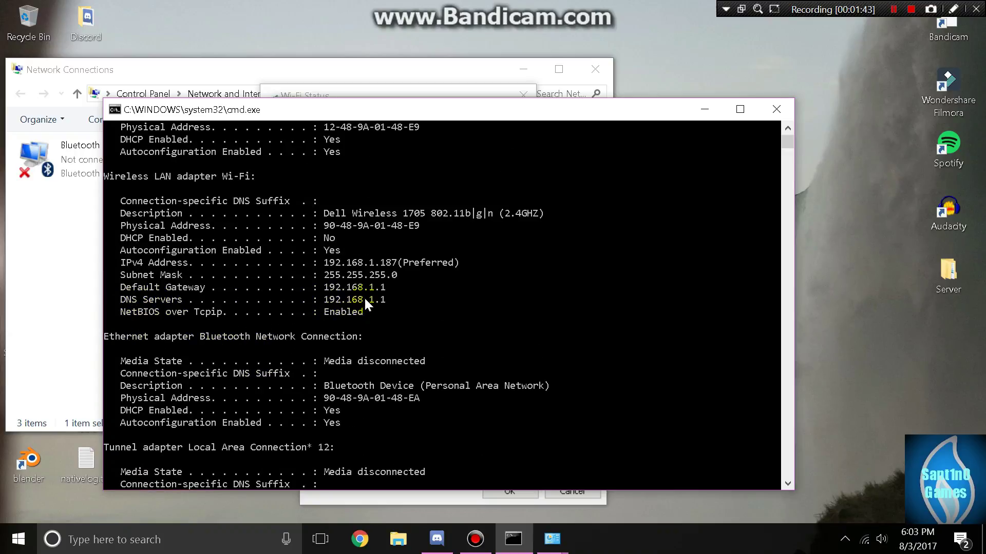
pyautogui.click(695, 78)
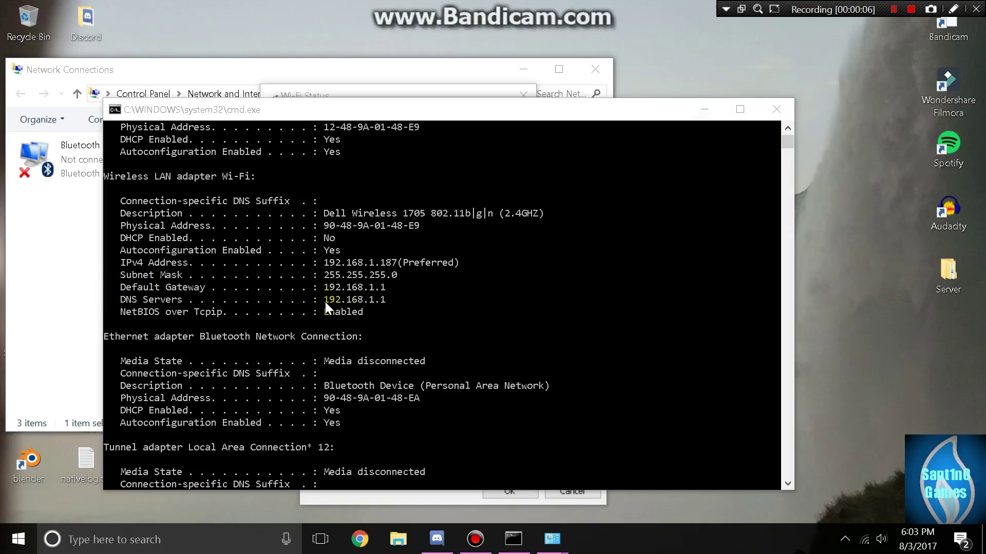
pyautogui.click(702, 108)
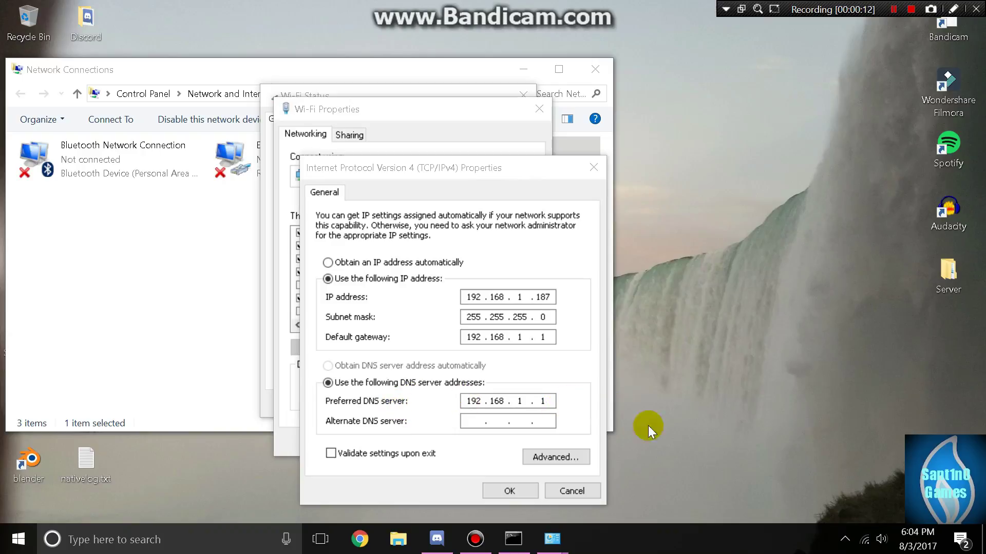
pyautogui.click(512, 545)
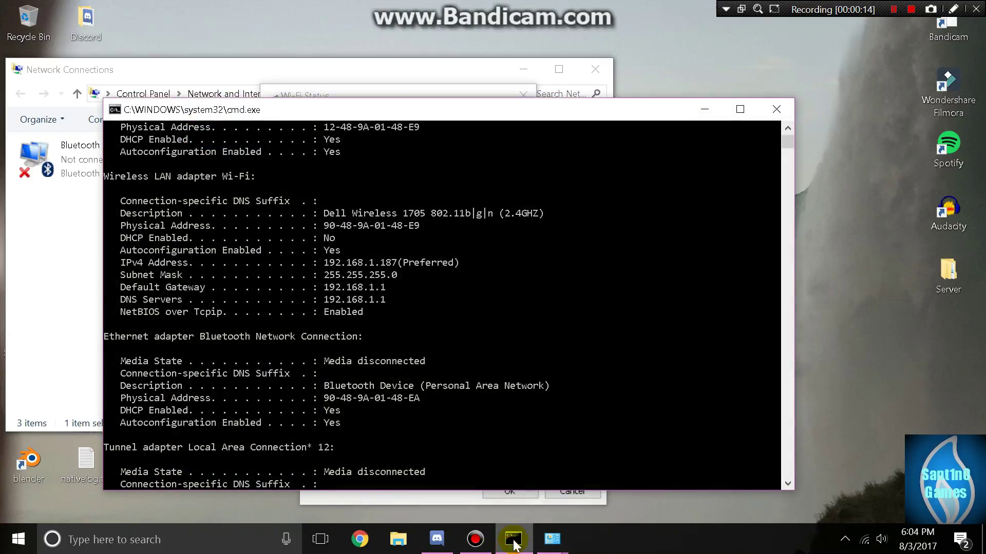
pyautogui.click(510, 548)
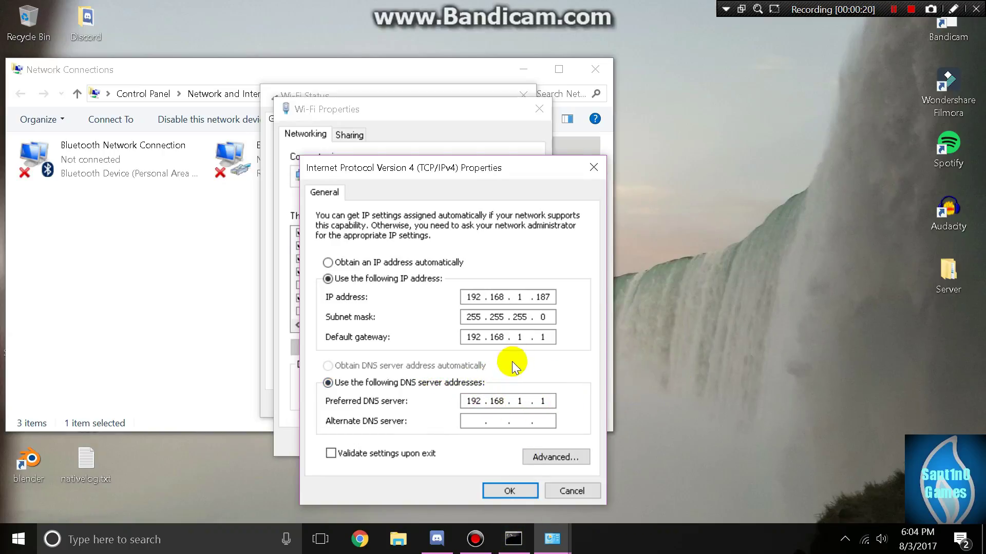
# - Accept the static IPv4 settings, then close the Wi-Fi, Network Connections and Sharing Center windows
pyautogui.click(508, 492)
pyautogui.click(456, 442)
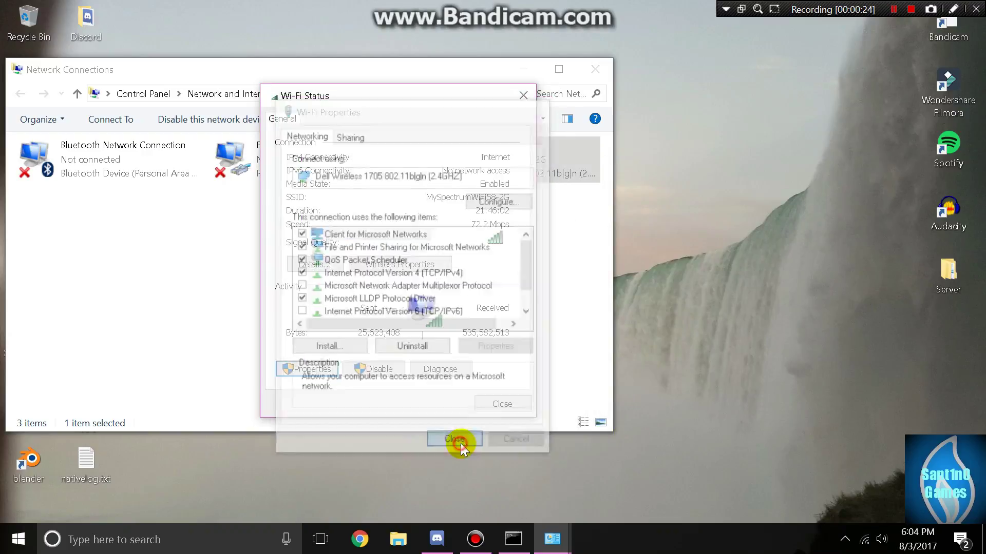
pyautogui.click(484, 407)
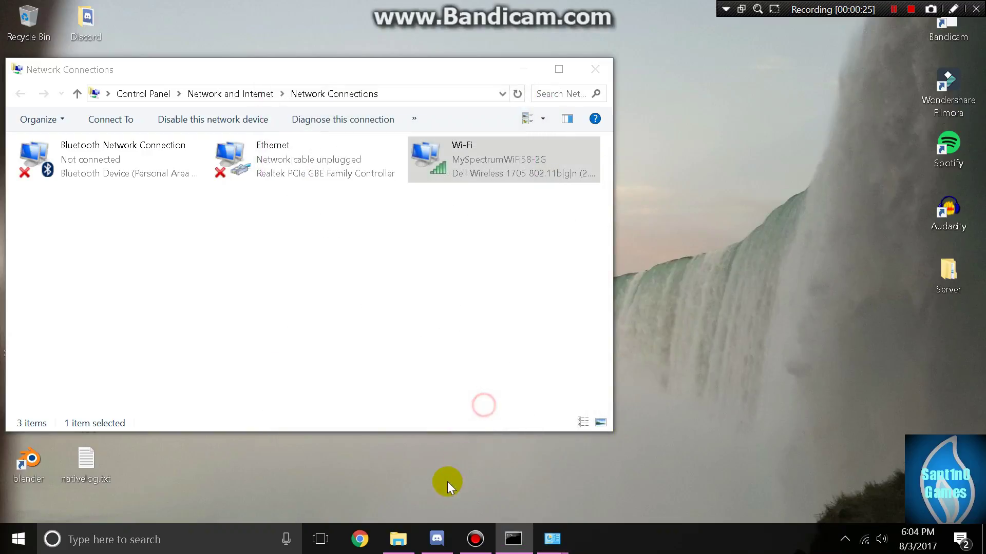
pyautogui.click(595, 70)
pyautogui.click(587, 73)
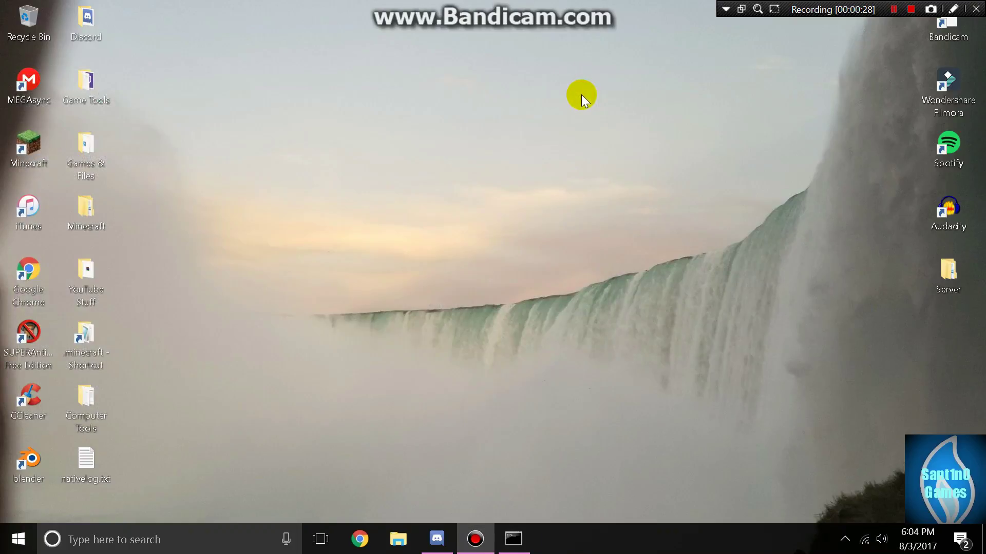
pyautogui.click(581, 94)
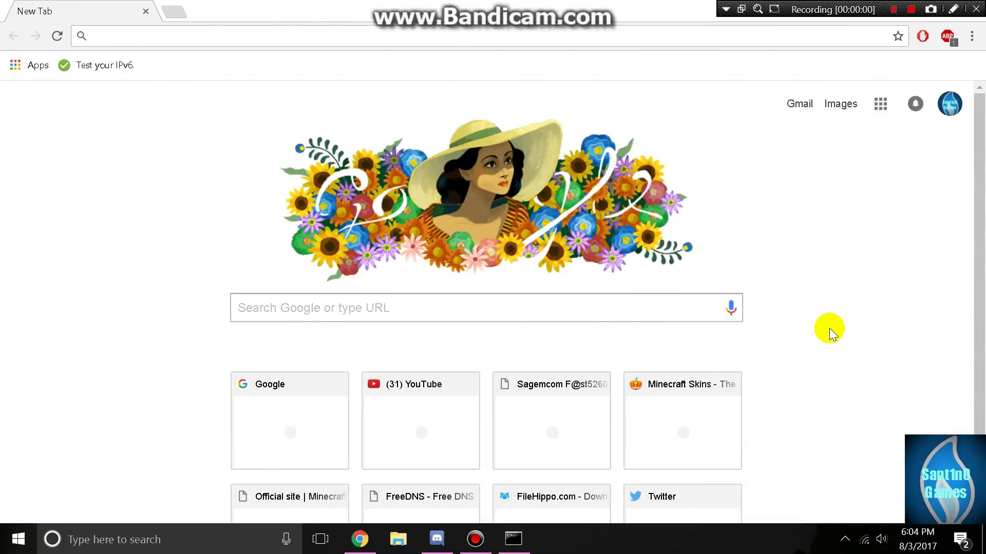
# - Load the router admin page at 192.168.1.1 and scroll to the connected devices
pyautogui.click(431, 31)
pyautogui.write('192.16')
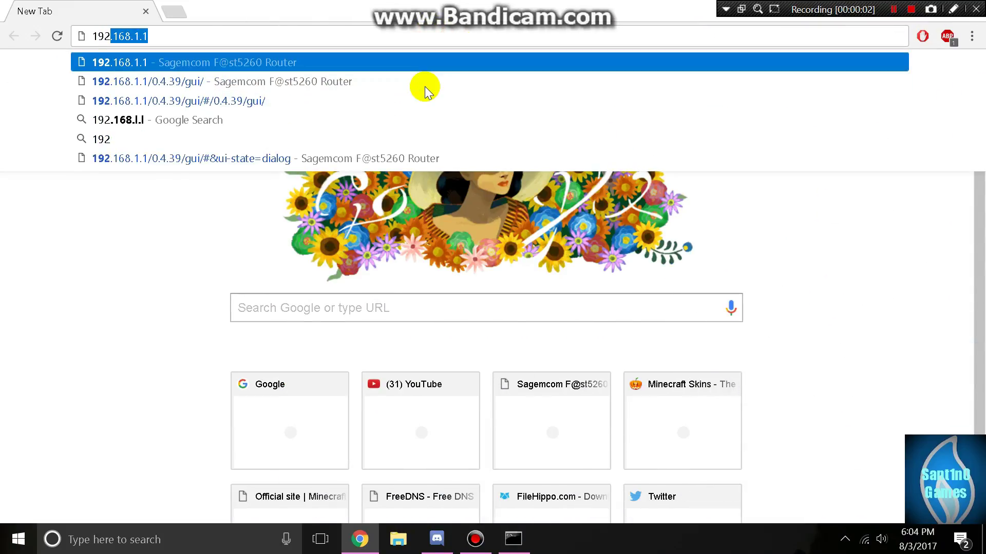
pyautogui.write('8.1.1')
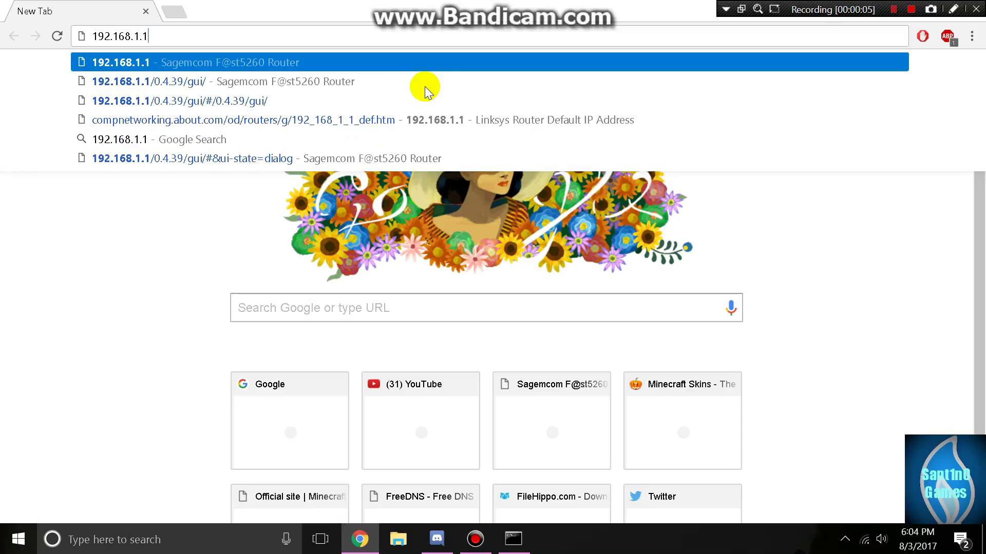
pyautogui.press('Return')
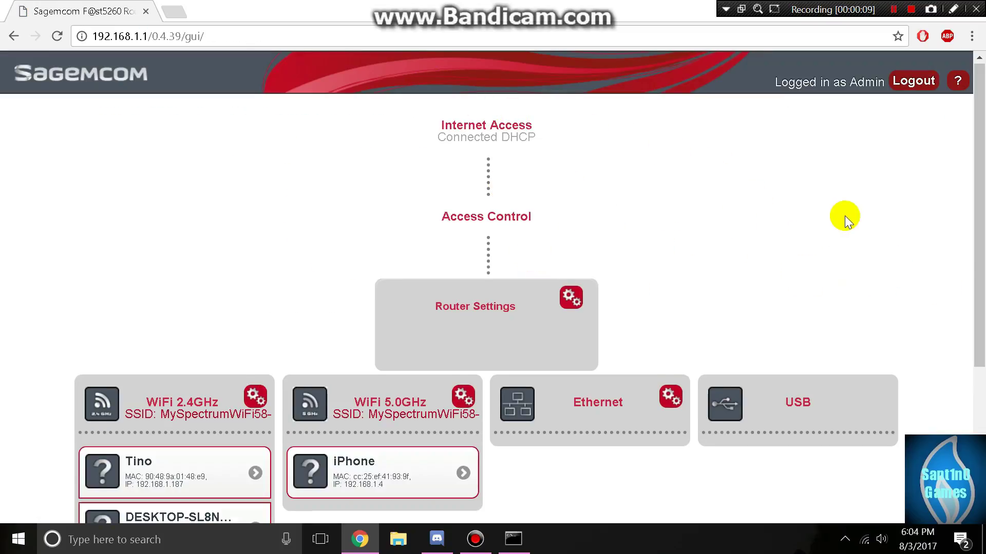
pyautogui.scroll(-1, 840, 207)
# - In the PC's port forwarding settings, delete the old 36676 rule and start a new mapping
pyautogui.click(194, 382)
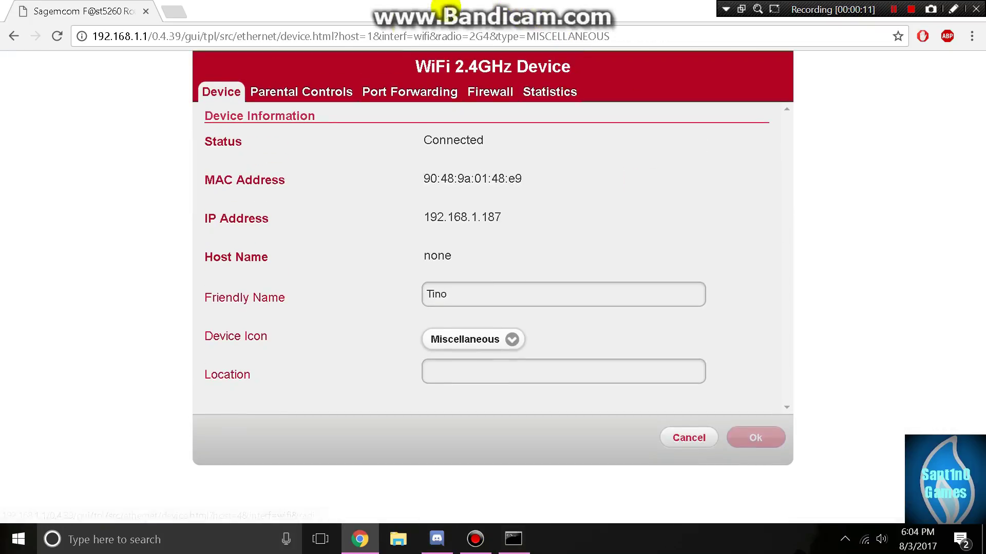
pyautogui.click(412, 93)
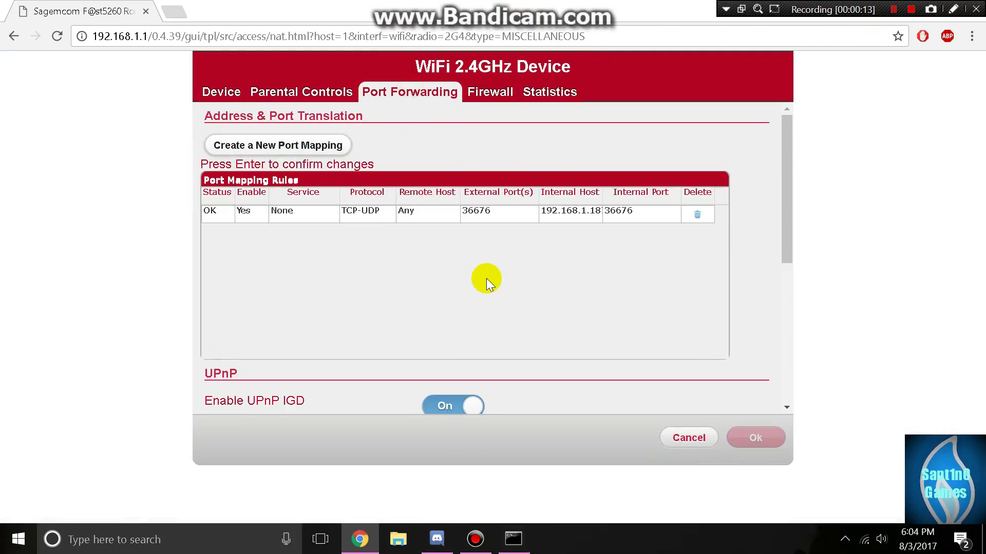
pyautogui.click(697, 214)
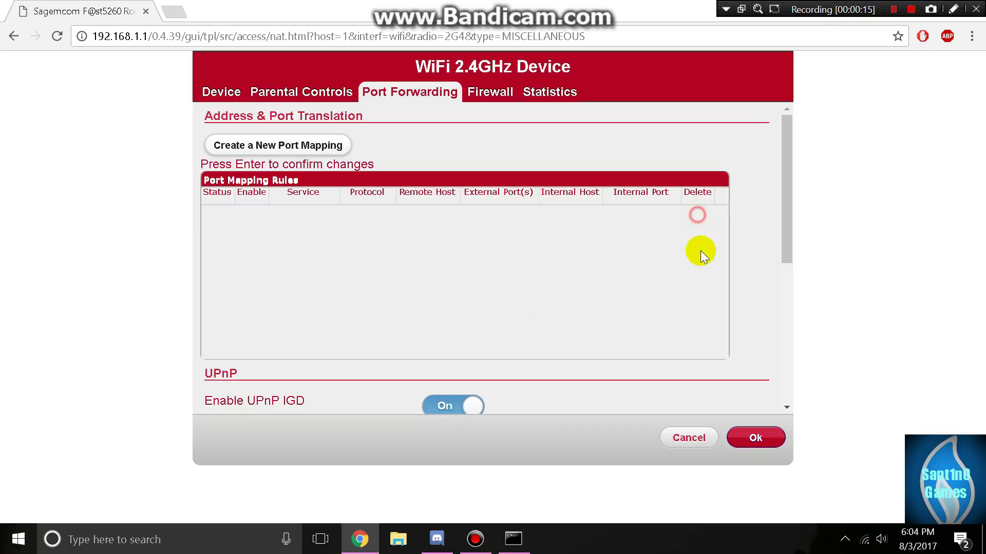
pyautogui.click(283, 145)
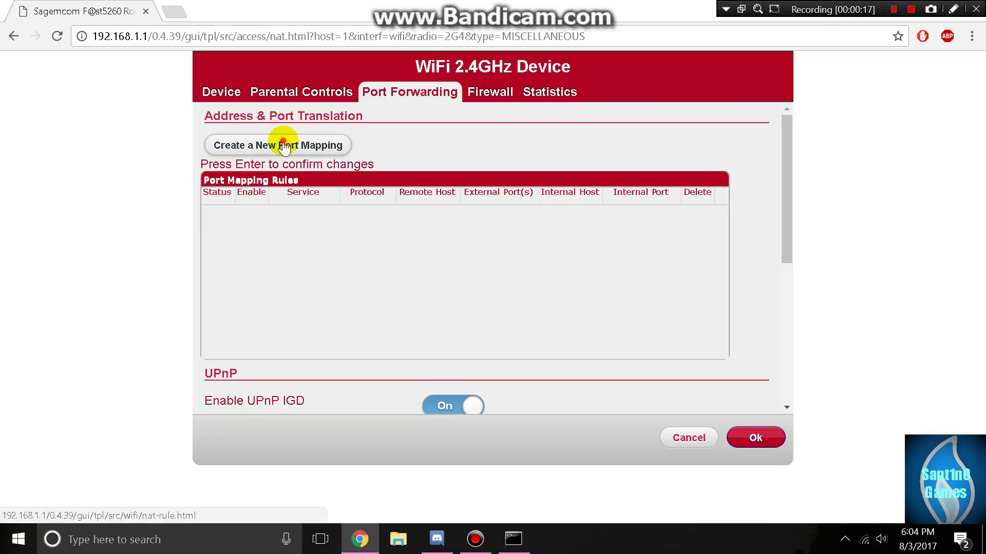
pyautogui.click(386, 307)
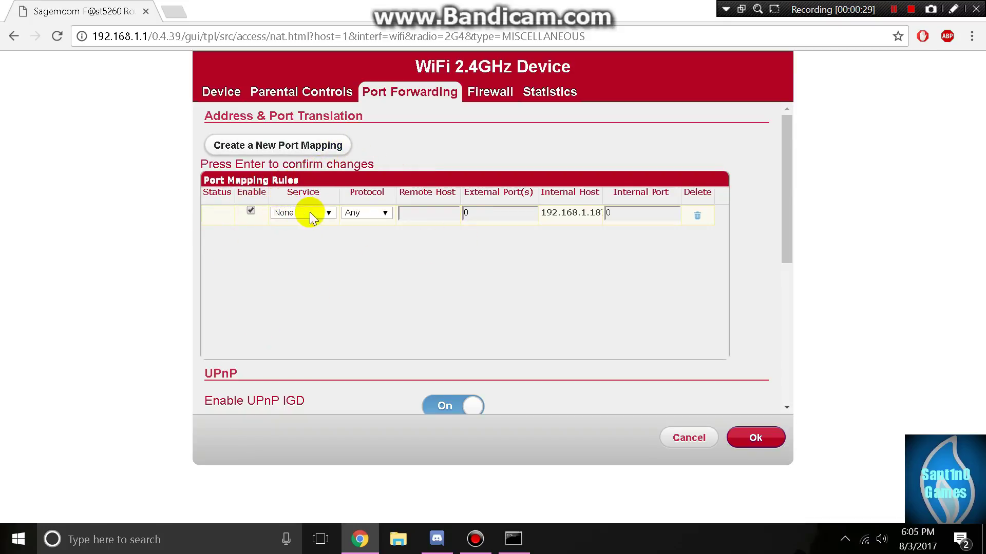
# - Set the new rule's protocol to TCP-UDP with external and internal port 36676
pyautogui.click(371, 214)
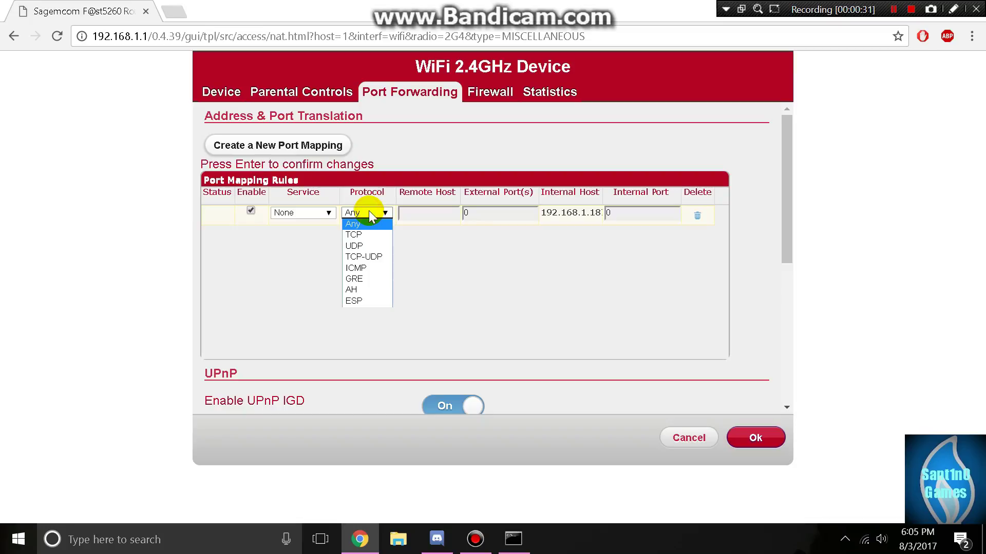
pyautogui.click(362, 258)
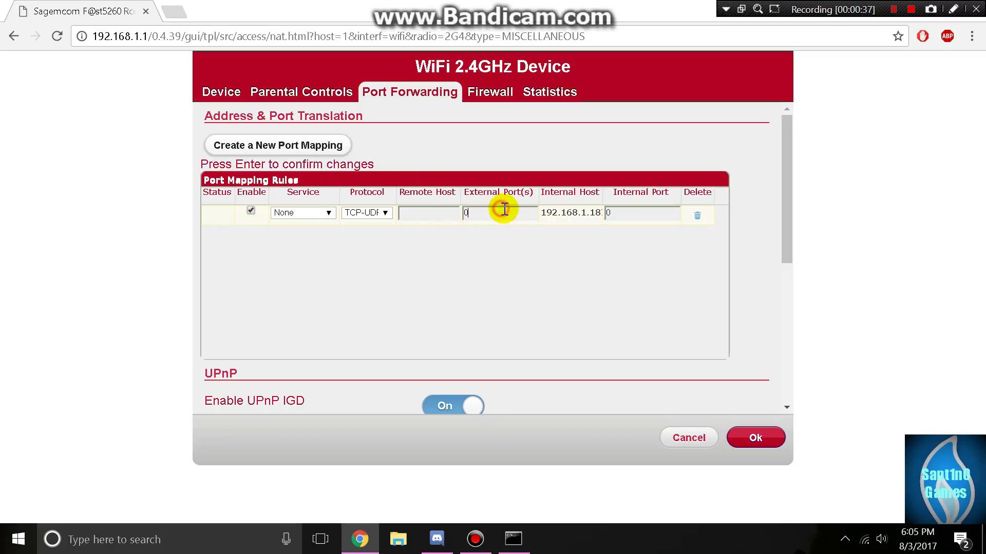
pyautogui.doubleClick(483, 214)
pyautogui.write('2')
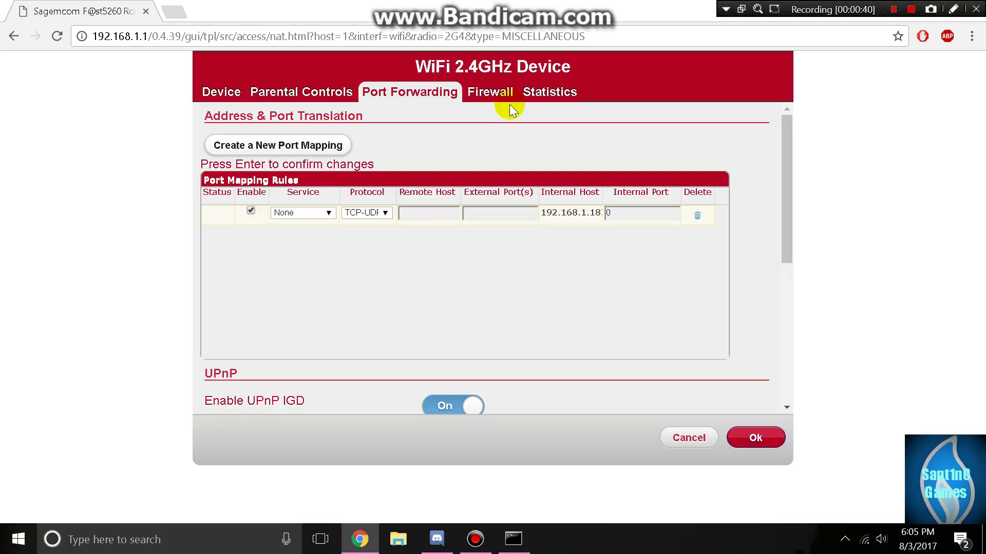
pyautogui.write('6676')
pyautogui.doubleClick(644, 206)
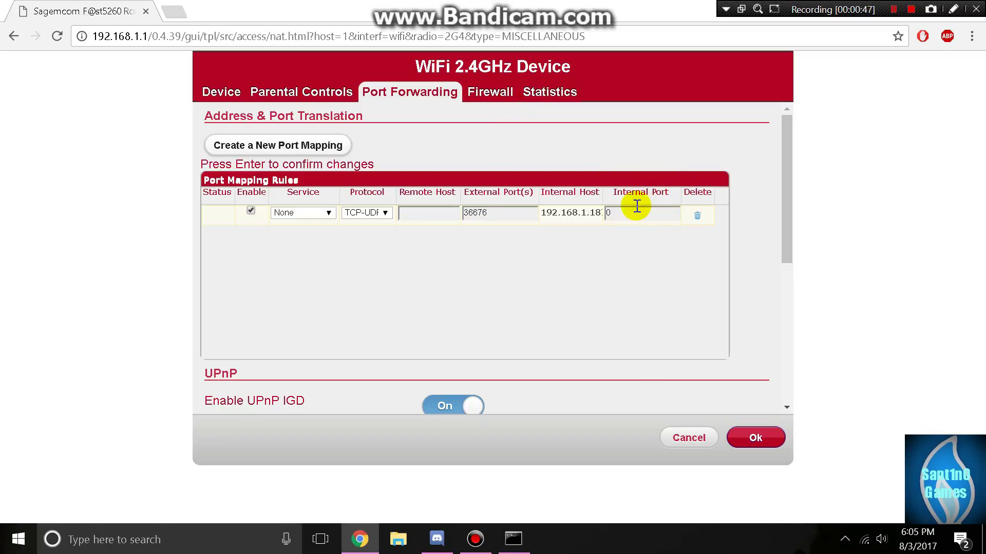
pyautogui.write('36676')
# - Save the mapping, verify the TCP-UDP 36676 rule shows enabled, and return to the overview
pyautogui.click(764, 445)
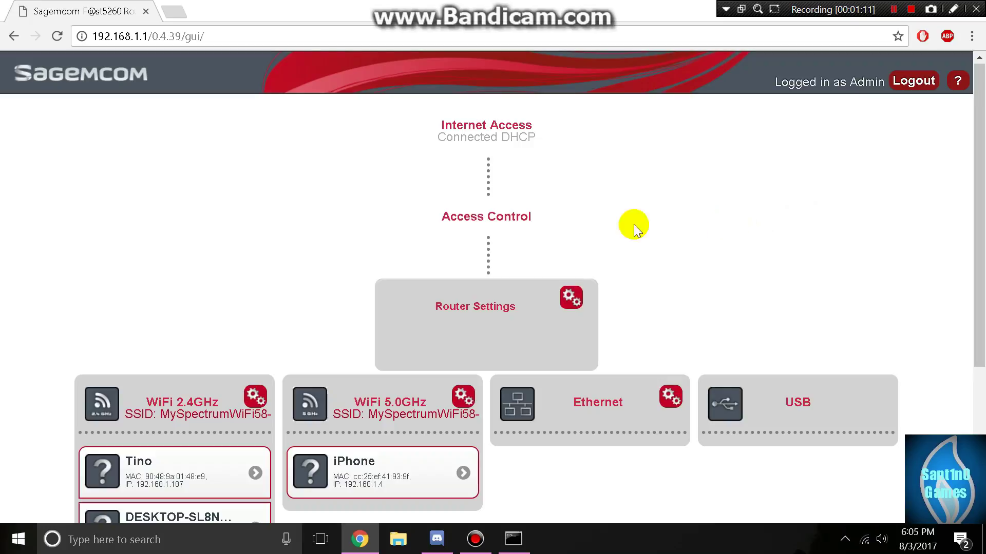
pyautogui.click(497, 219)
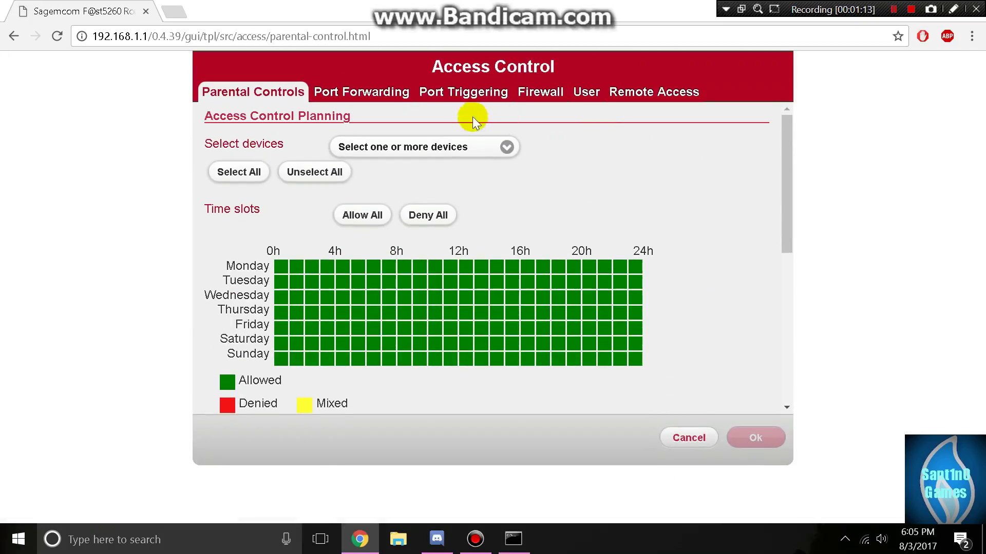
pyautogui.click(374, 100)
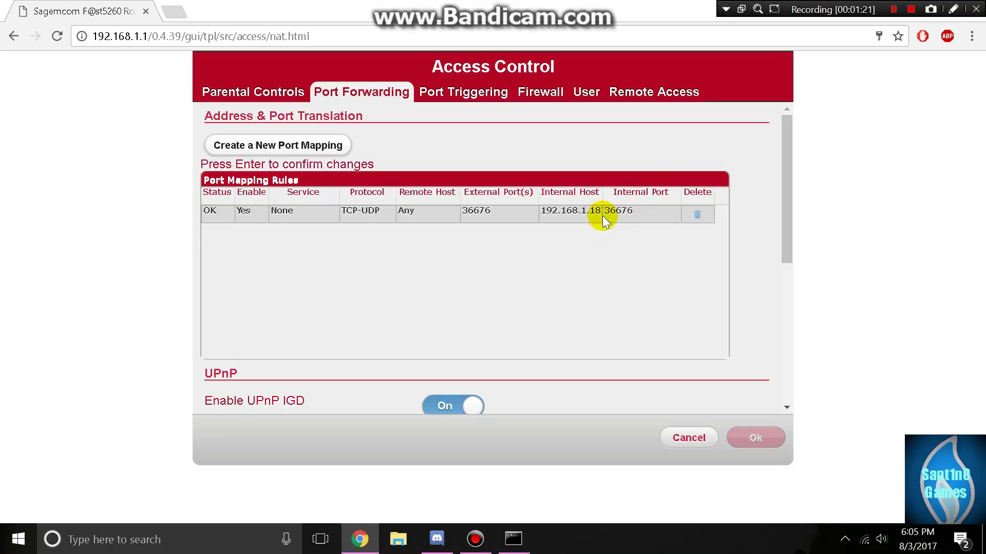
pyautogui.click(688, 438)
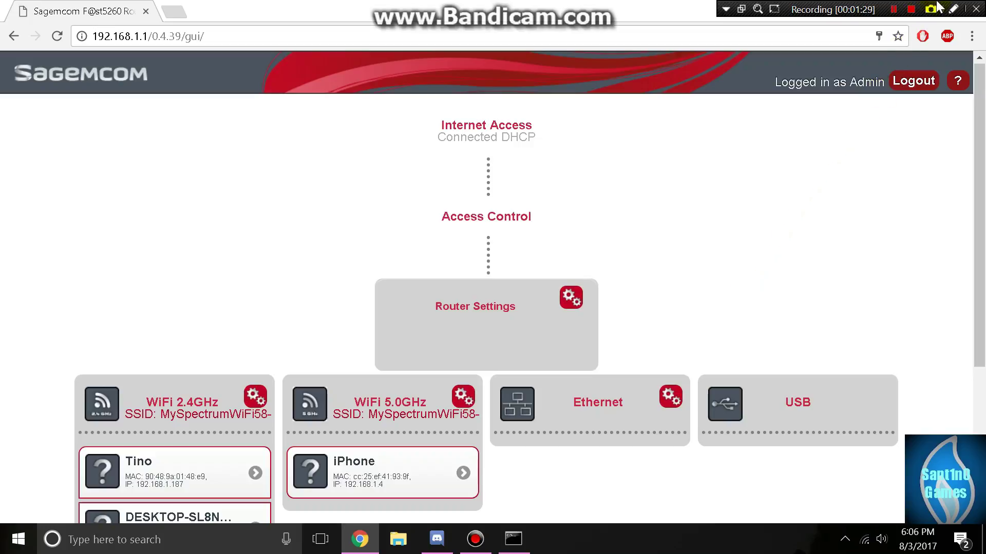
# - Run start.bat in Server > Spigot Server, minimize its console and close the folder
pyautogui.click(911, 9)
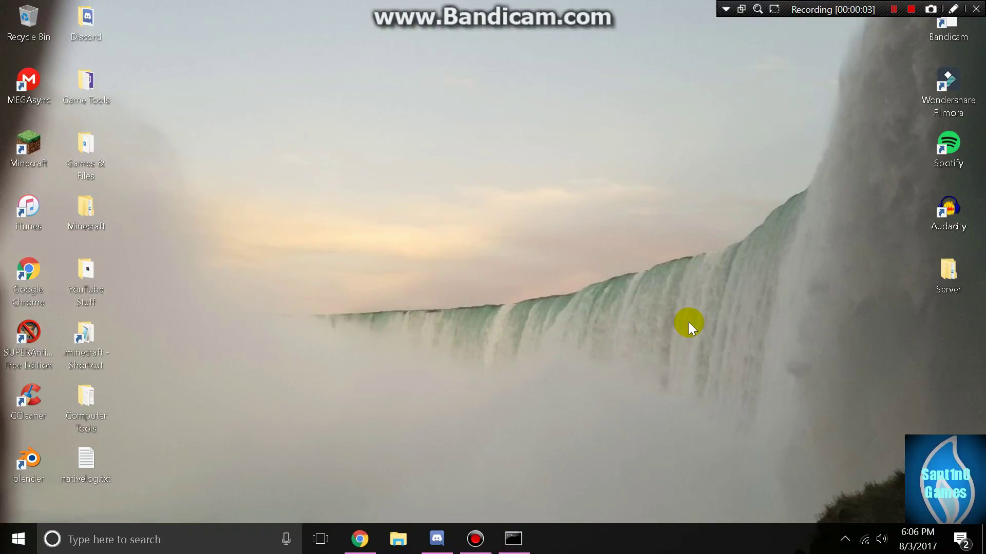
pyautogui.doubleClick(956, 277)
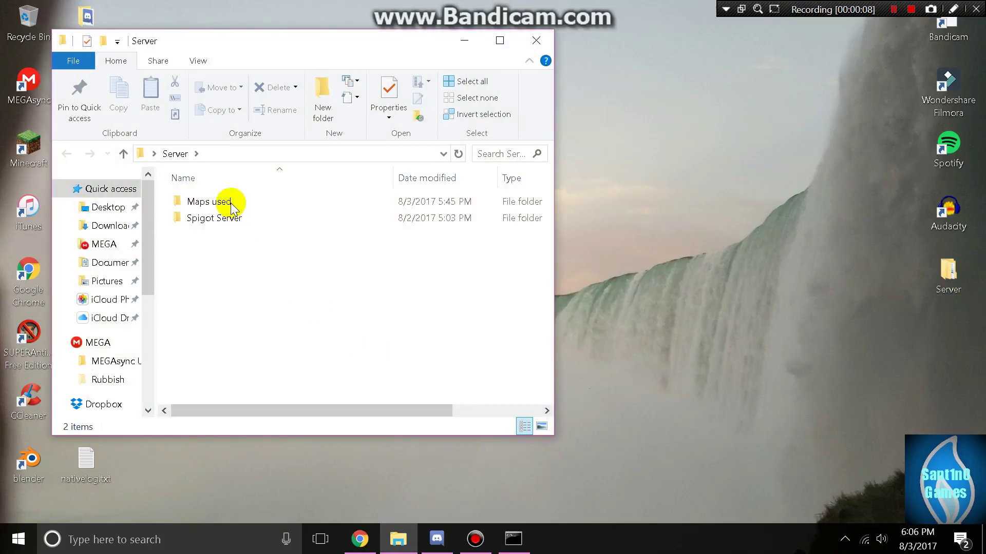
pyautogui.doubleClick(220, 217)
pyautogui.scroll(-5, 295, 272)
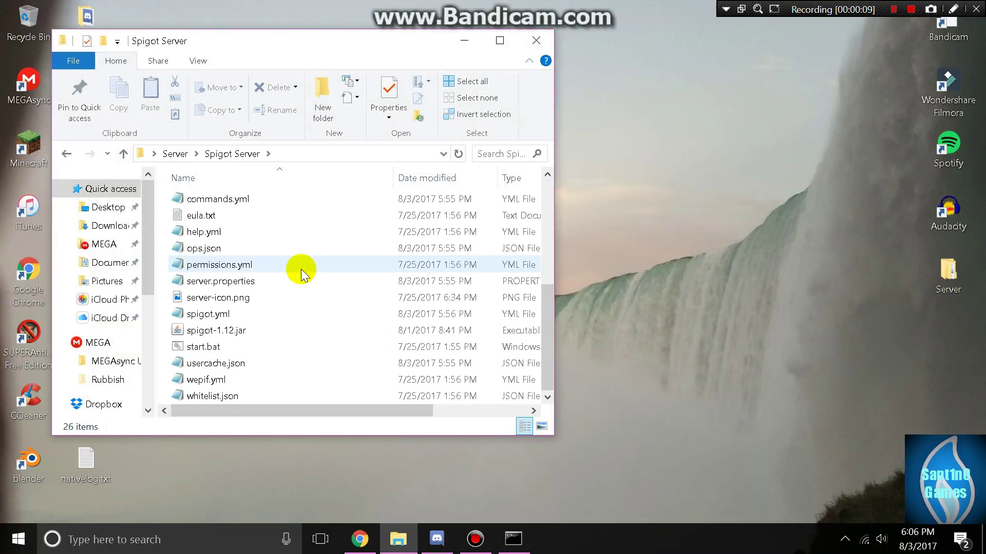
pyautogui.doubleClick(221, 351)
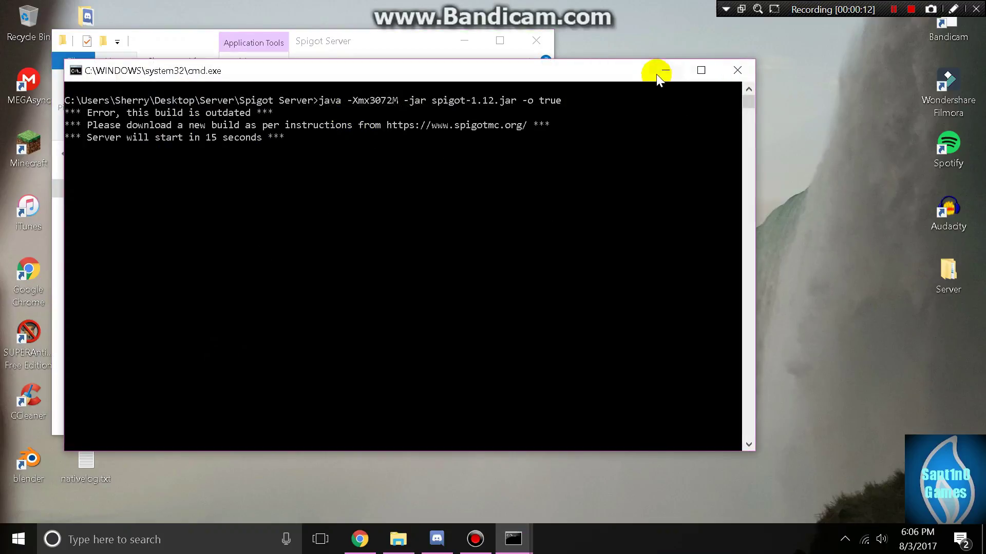
pyautogui.click(662, 71)
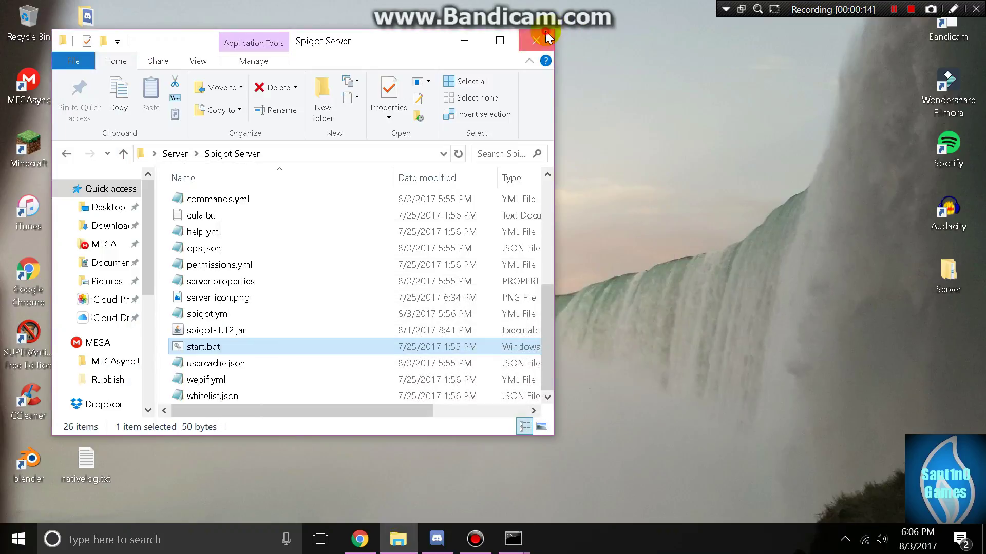
pyautogui.click(537, 40)
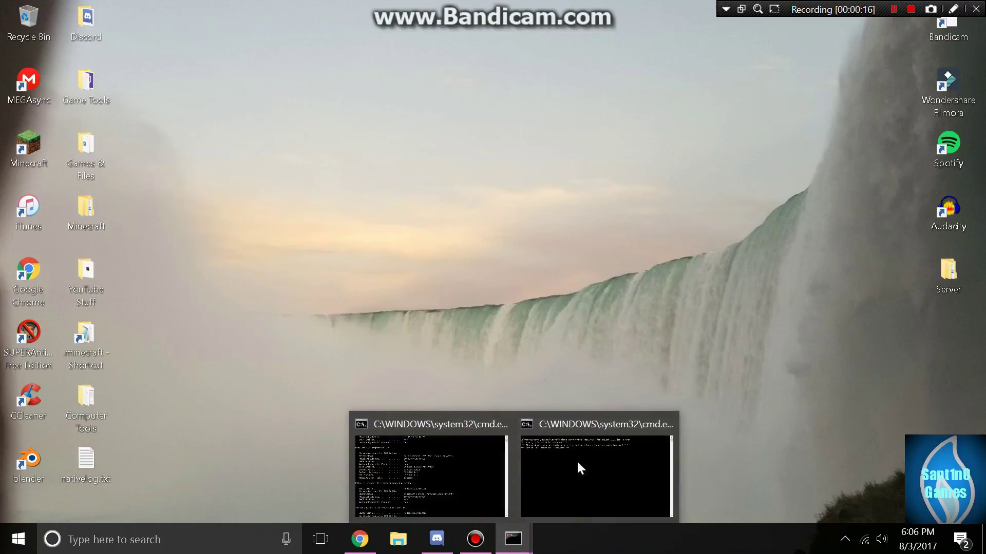
# - Go to canyouseeme.org in Chrome
pyautogui.click(357, 538)
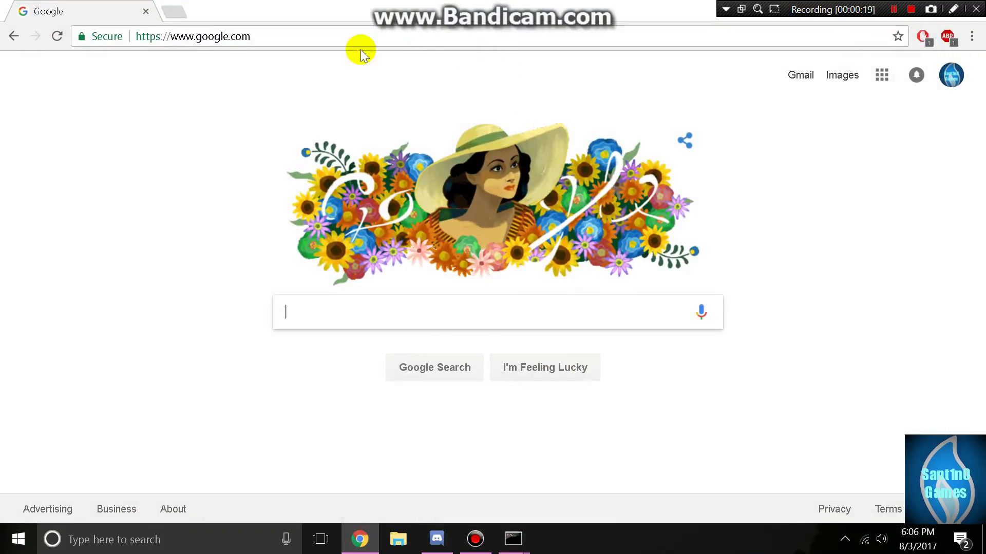
pyautogui.click(268, 36)
pyautogui.write('canyouseeme.org')
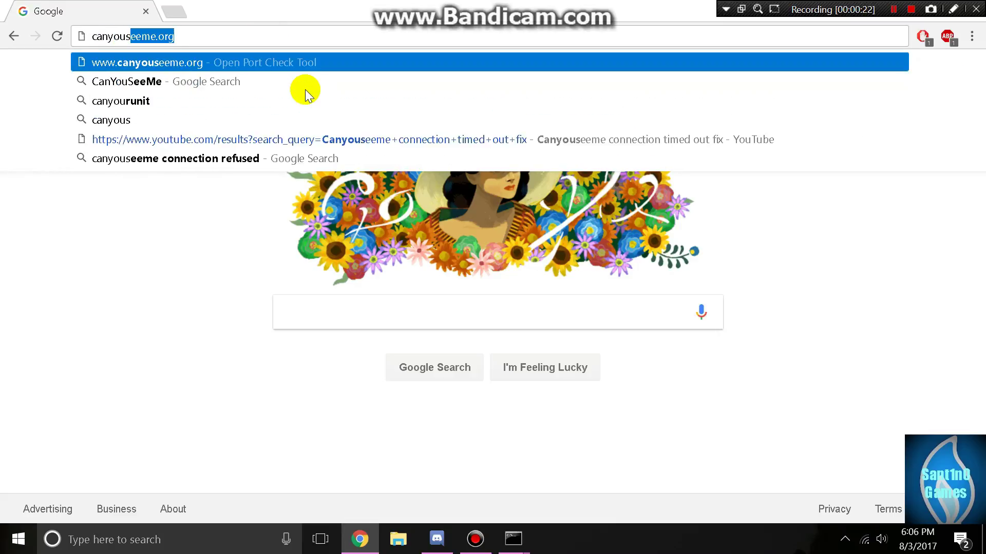
pyautogui.press('Return')
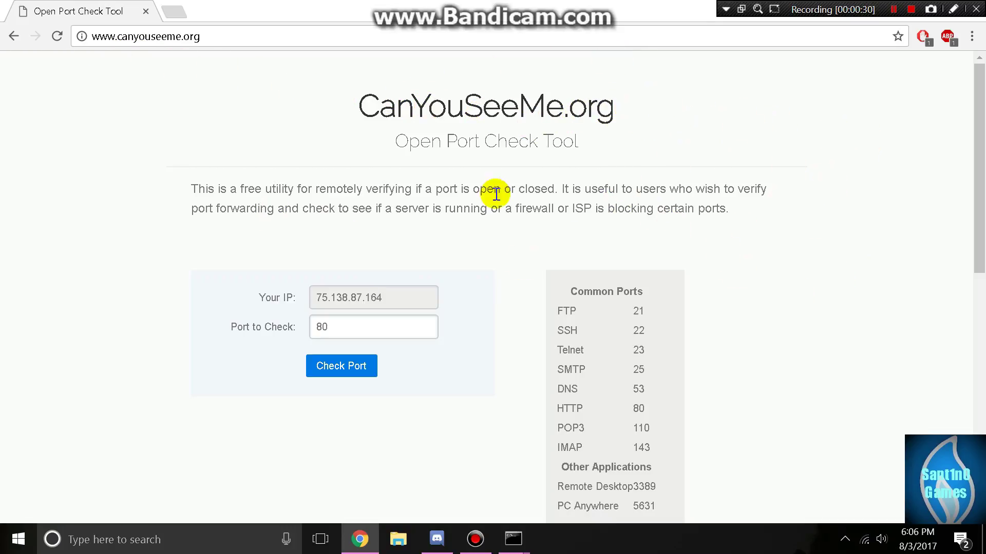
# - Check the server console has finished starting, then return to the port check page
pyautogui.moveTo(511, 537)
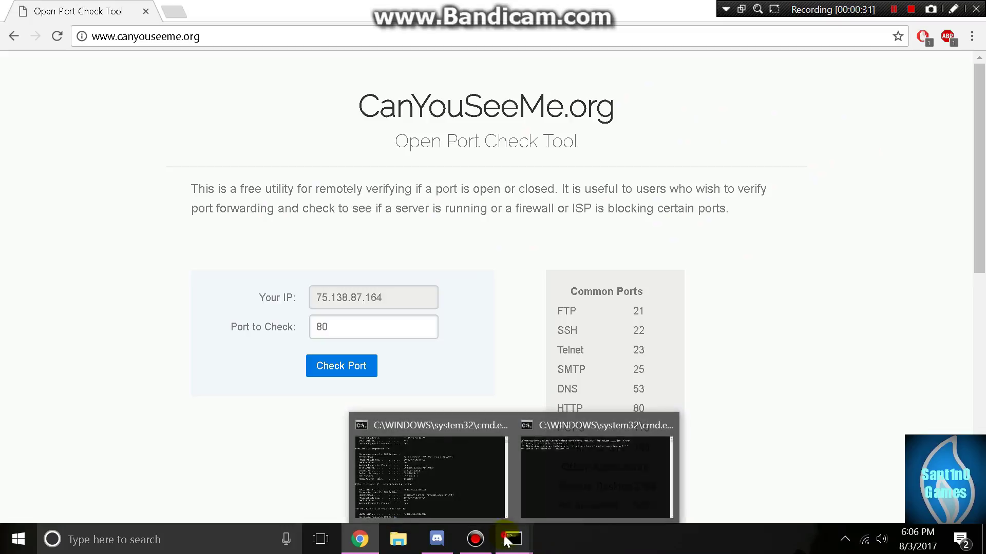
pyautogui.click(588, 469)
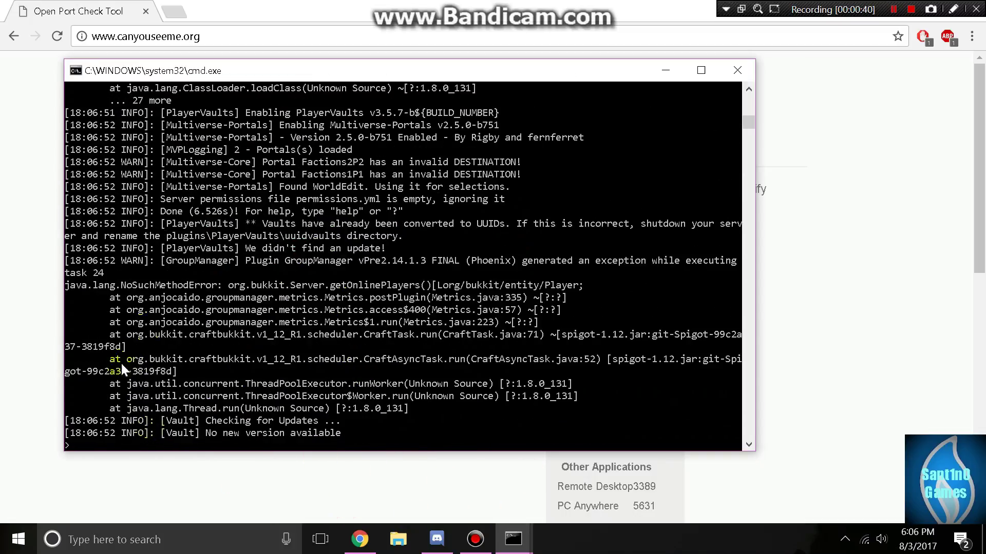
pyautogui.click(513, 539)
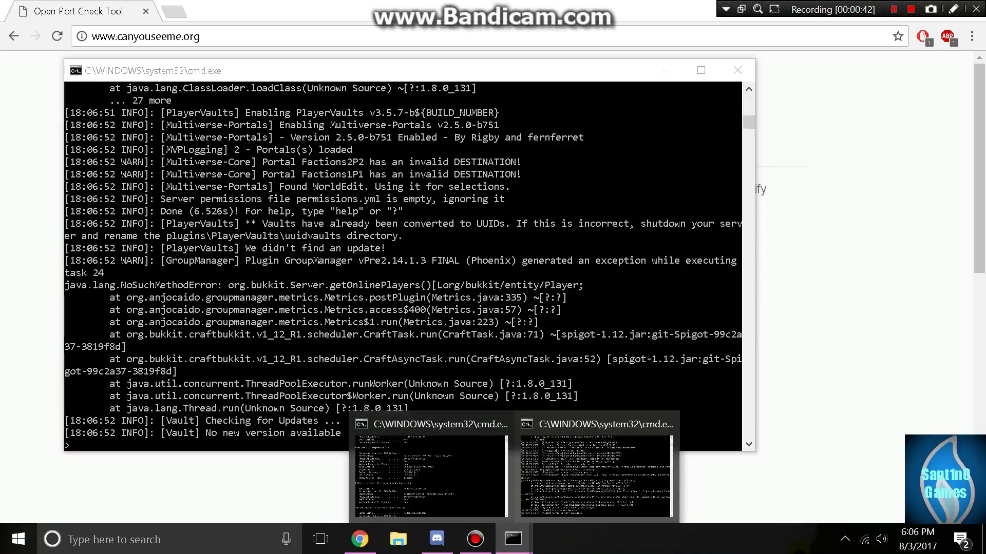
pyautogui.click(360, 538)
# - Run the open port check for port 36676
pyautogui.click(352, 331)
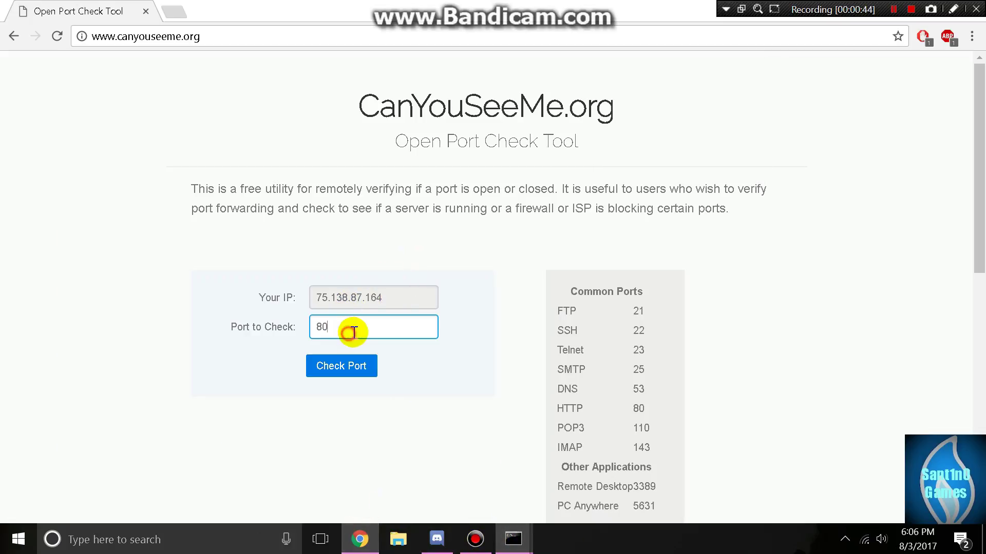
pyautogui.write('36676')
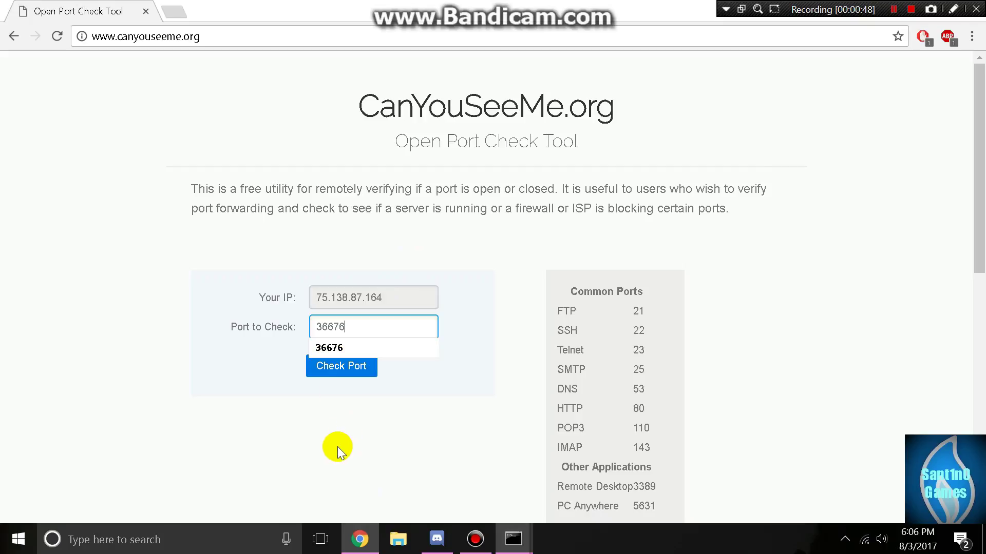
pyautogui.press('Return')
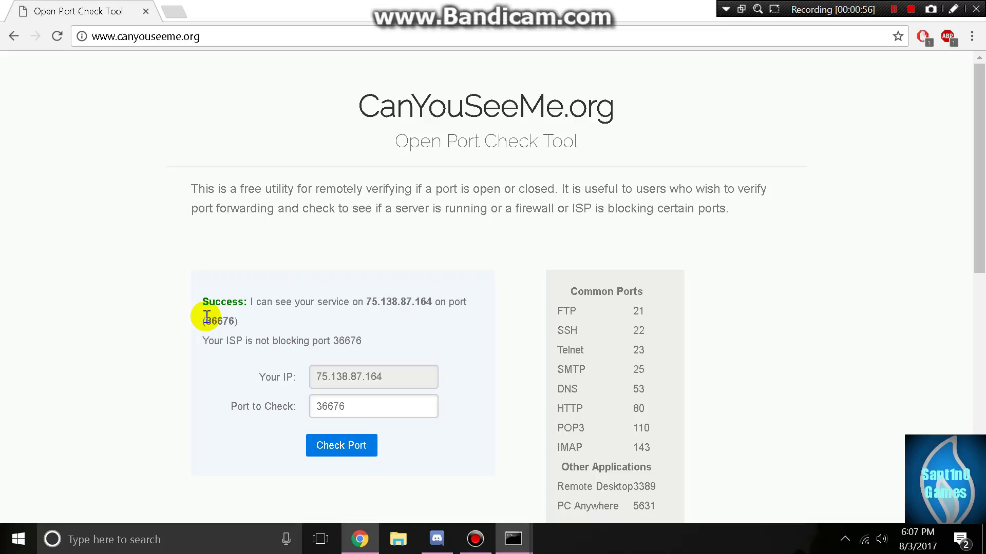
# - Go to the Google homepage at google.com
pyautogui.click(379, 43)
pyautogui.write('g')
pyautogui.press('Return')
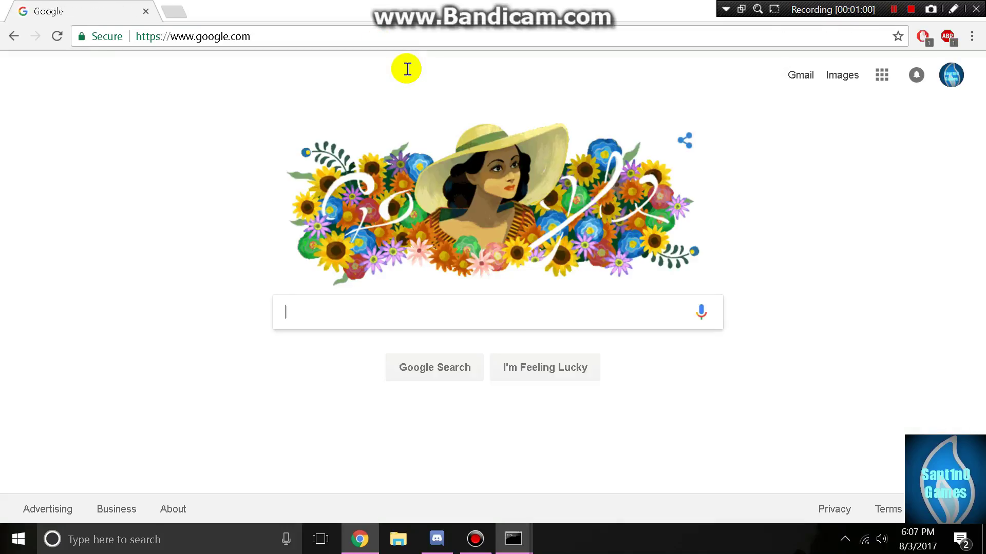
# - Go to the portchecktool.com site
pyautogui.click(306, 36)
pyautogui.write('portcheck.')
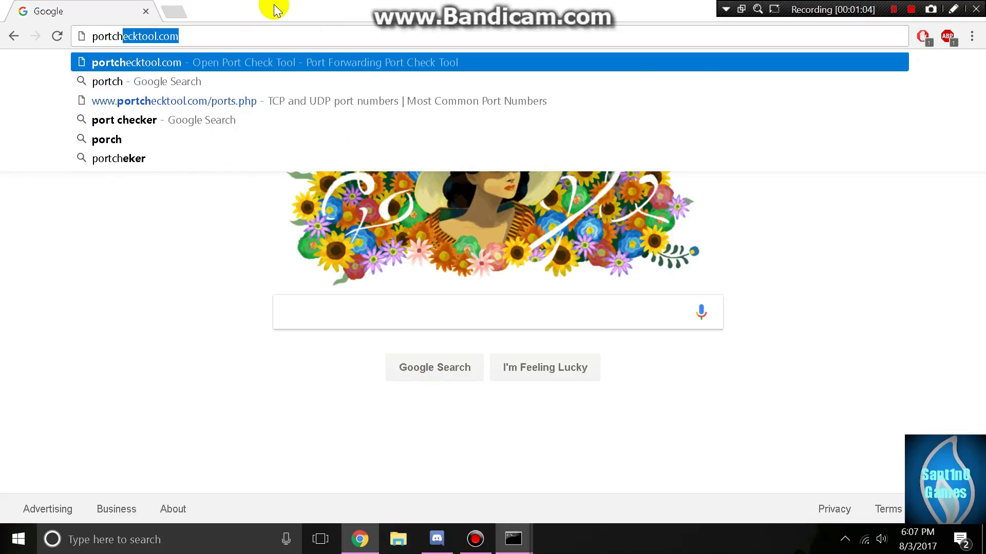
pyautogui.press('BackSpace')
pyautogui.write('tool')
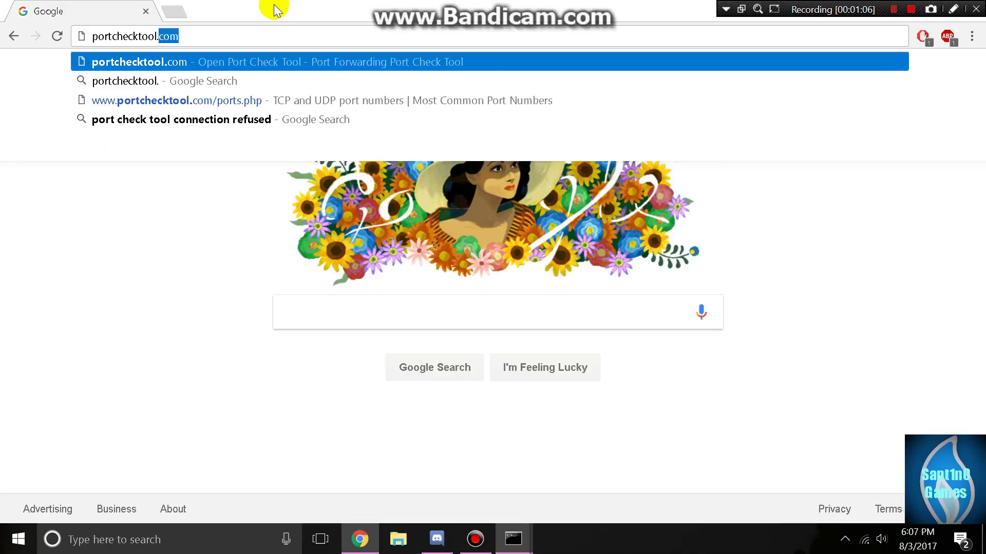
pyautogui.press('Return')
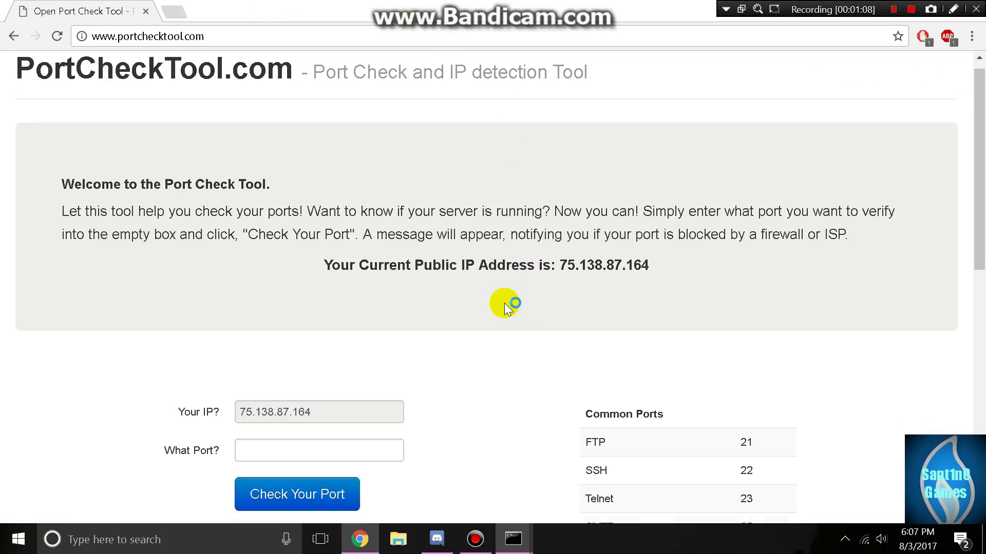
# - Check port 36676, see the Success result, and close the browser
pyautogui.scroll(-4, 504, 303)
pyautogui.click(257, 221)
pyautogui.write('36676')
pyautogui.click(423, 322)
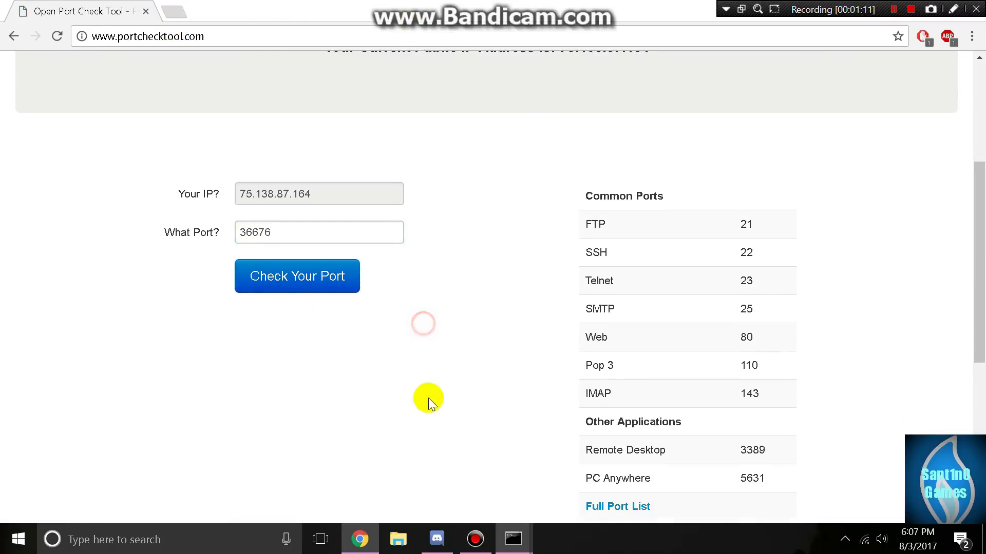
pyautogui.click(335, 297)
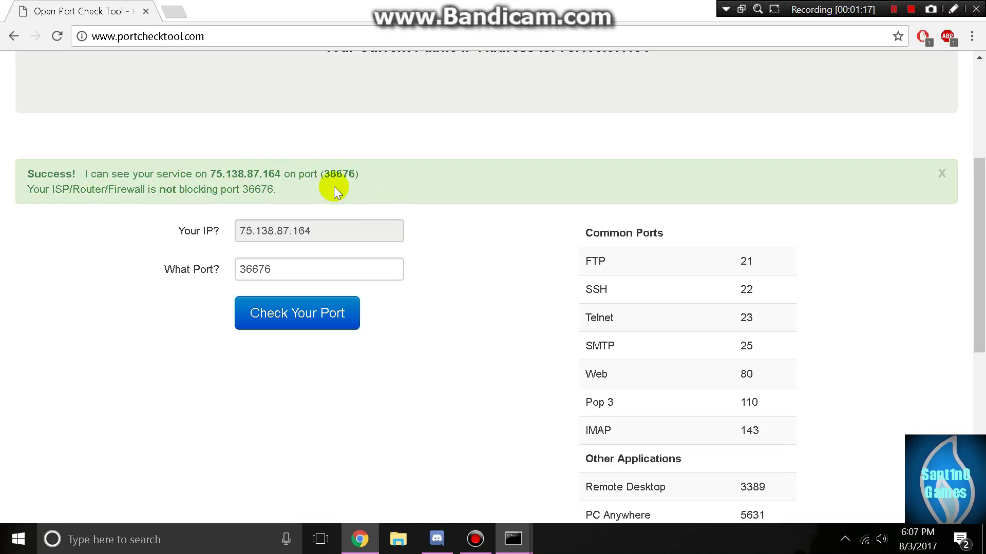
pyautogui.click(146, 11)
pyautogui.click(595, 492)
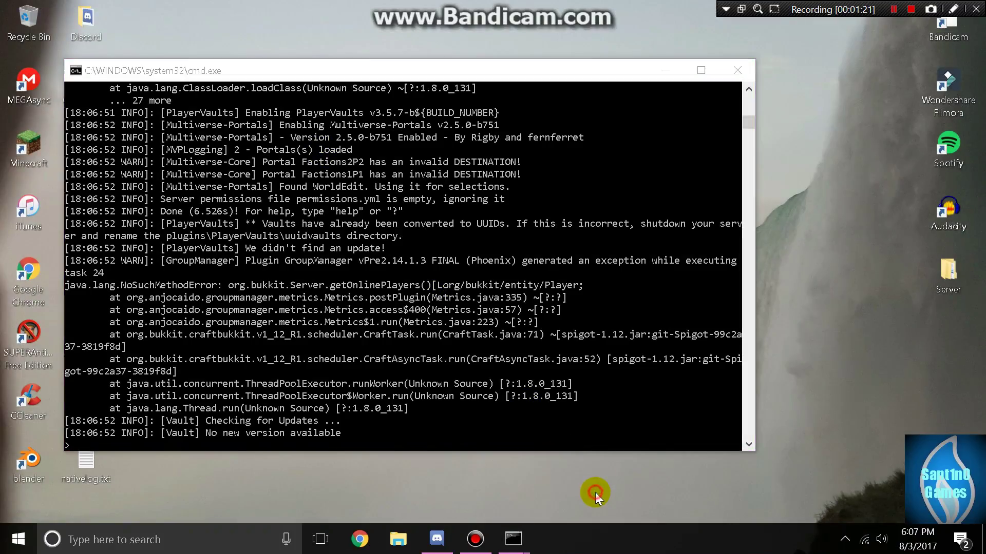
pyautogui.click(192, 529)
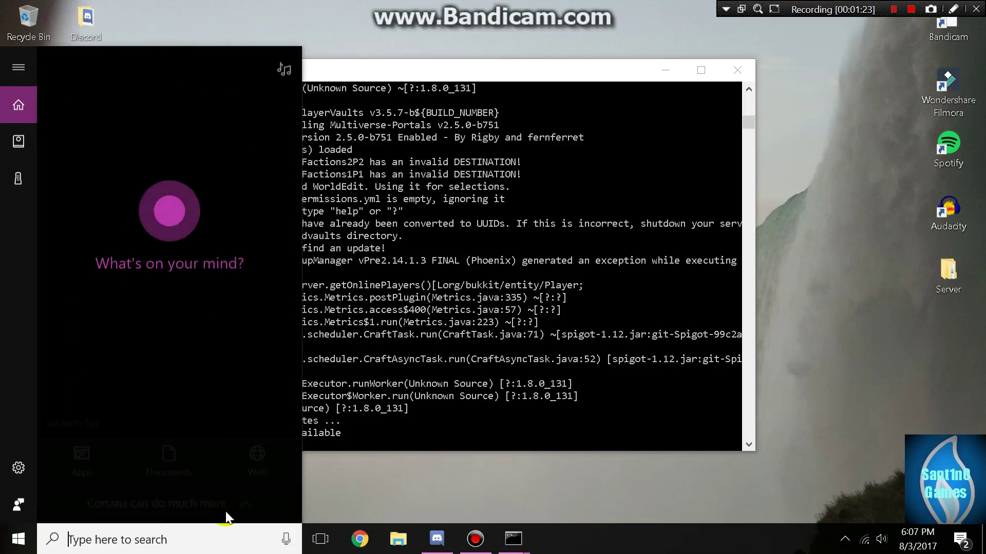
pyautogui.write('Firewall')
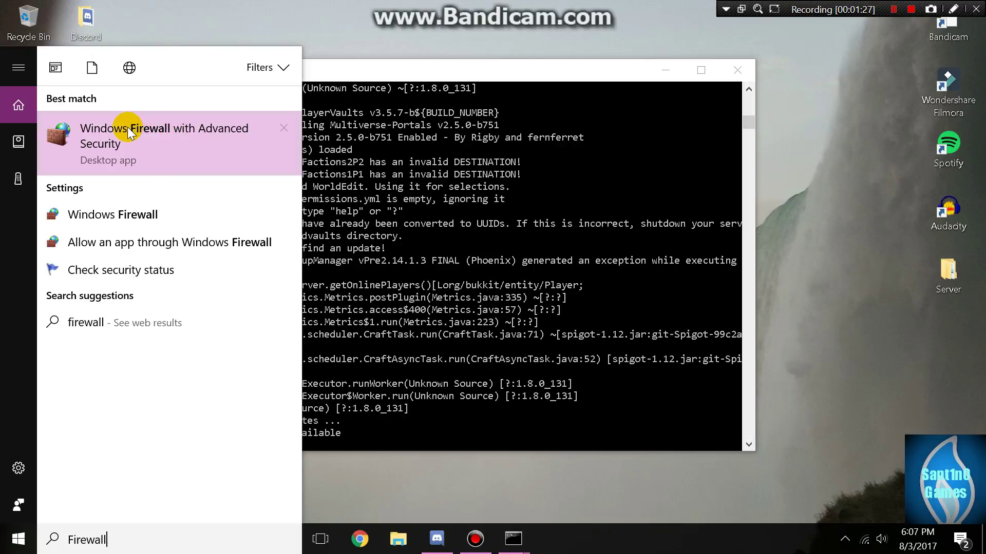
pyautogui.click(147, 167)
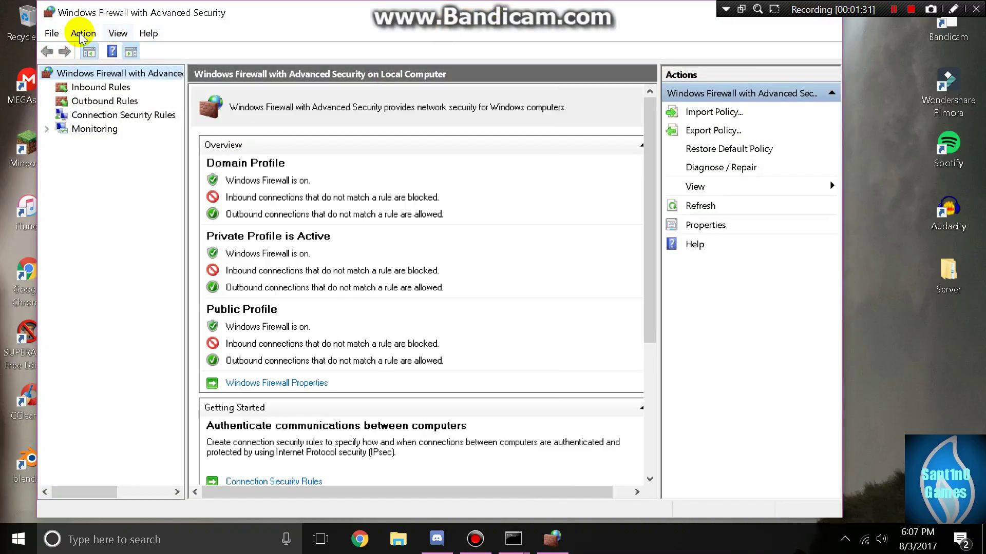
pyautogui.click(82, 34)
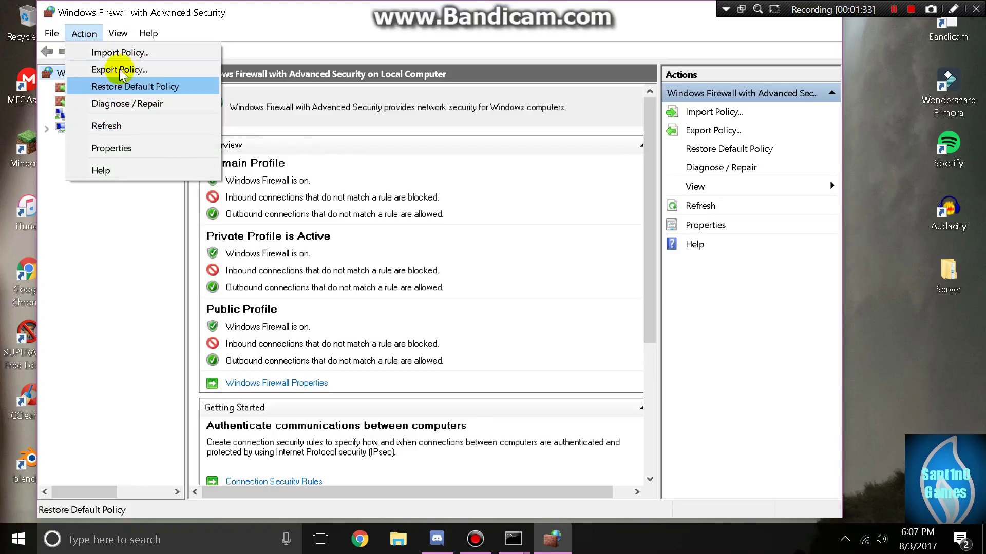
pyautogui.click(119, 147)
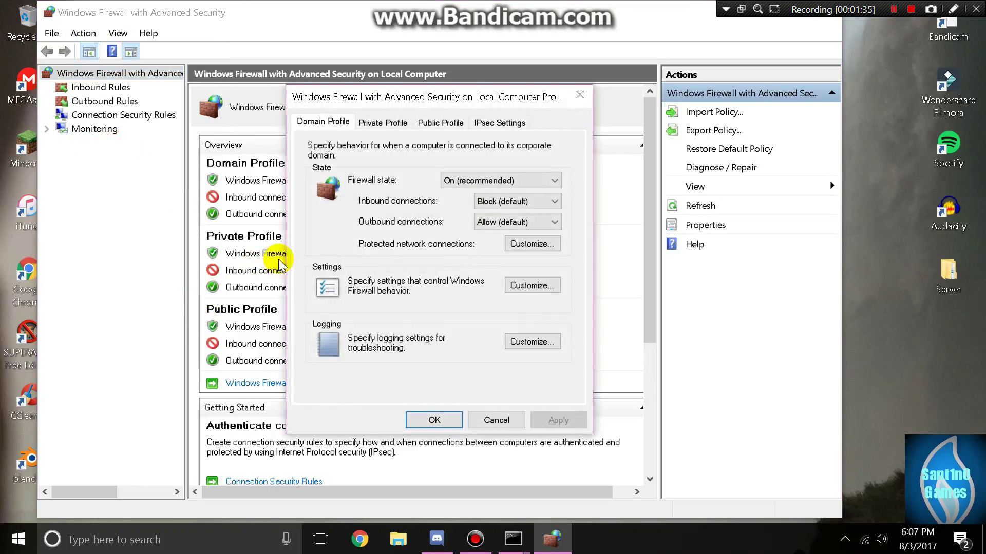
pyautogui.click(508, 180)
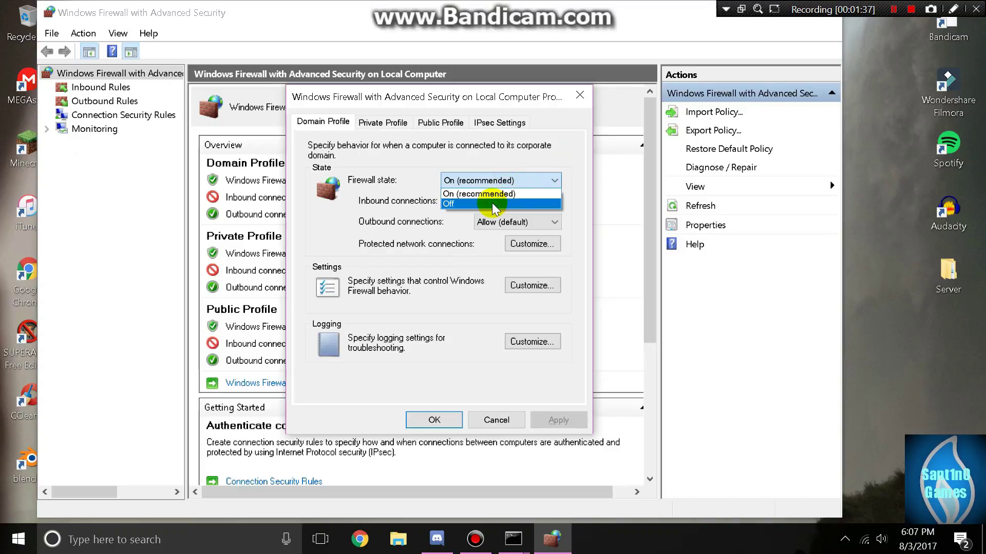
pyautogui.click(501, 177)
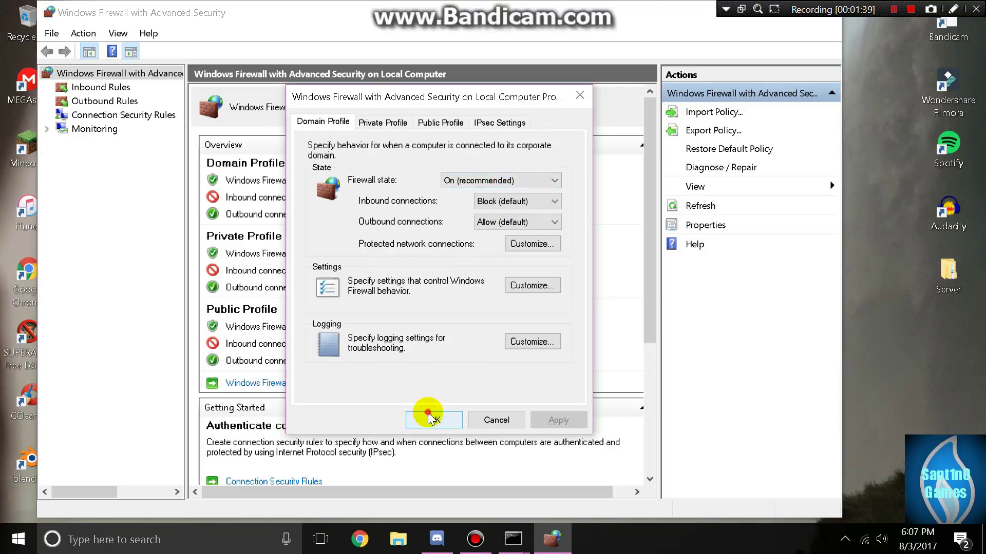
pyautogui.click(430, 415)
pyautogui.moveTo(660, 13); pyautogui.dragTo(363, 62)
pyautogui.click(598, 59)
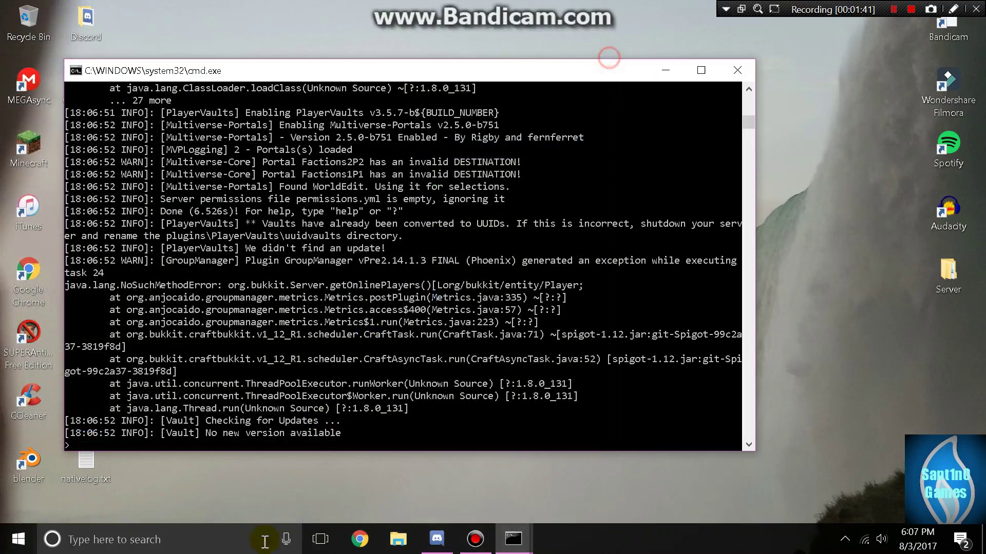
pyautogui.click(104, 539)
pyautogui.write('Firewall')
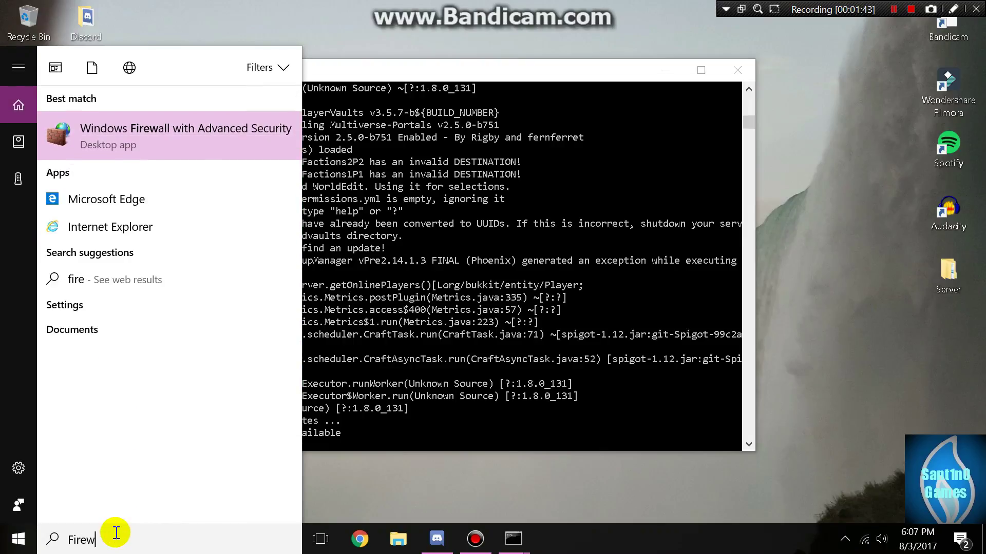
pyautogui.click(98, 203)
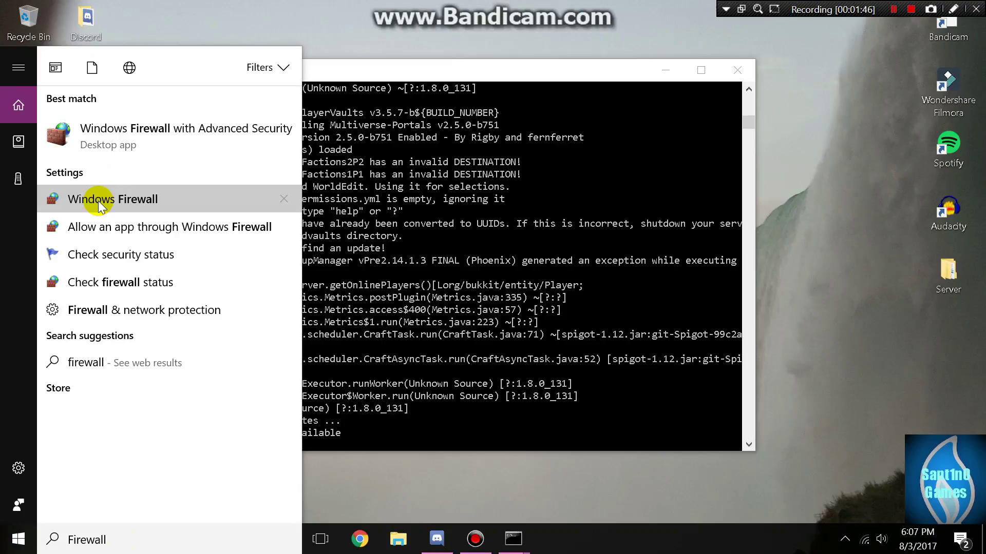
pyautogui.click(99, 203)
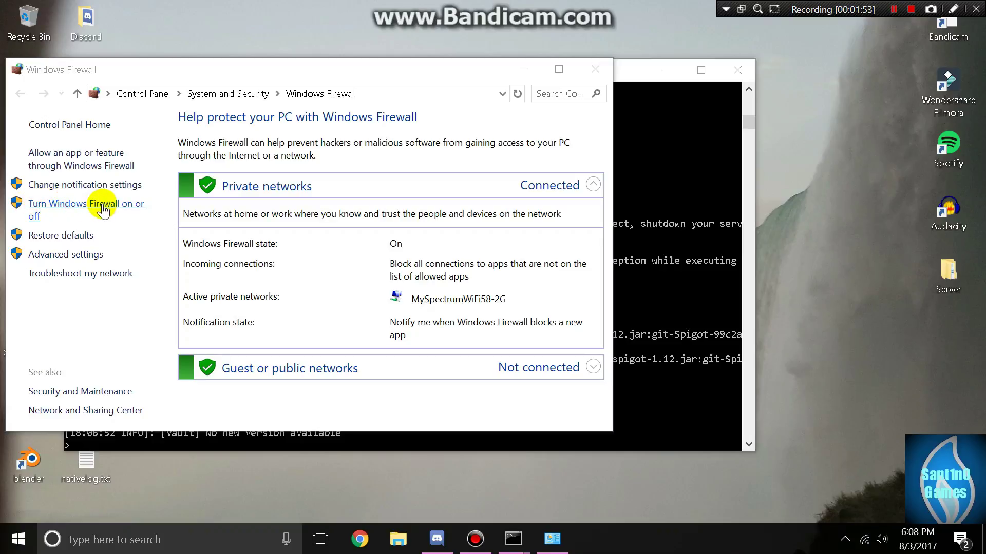
pyautogui.click(143, 207)
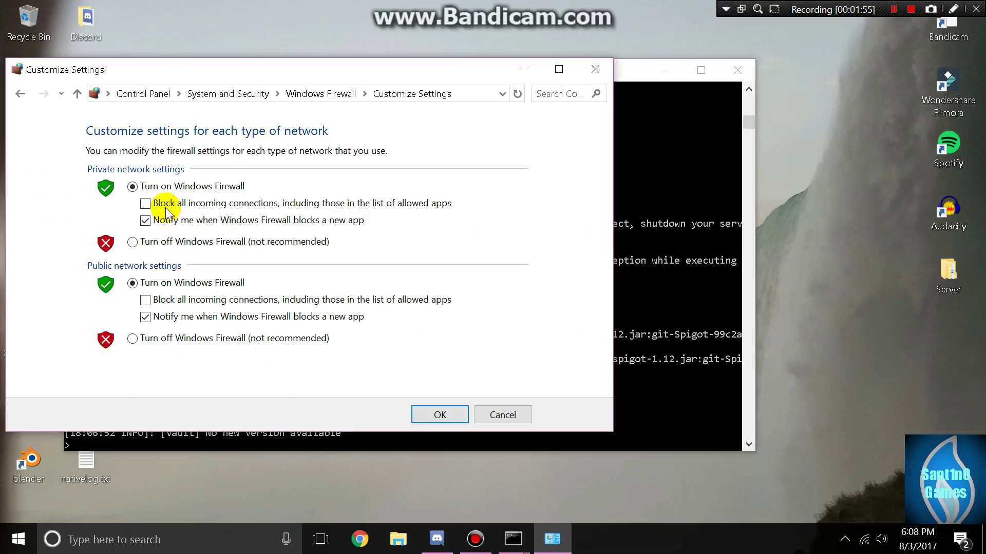
pyautogui.click(450, 419)
pyautogui.click(595, 70)
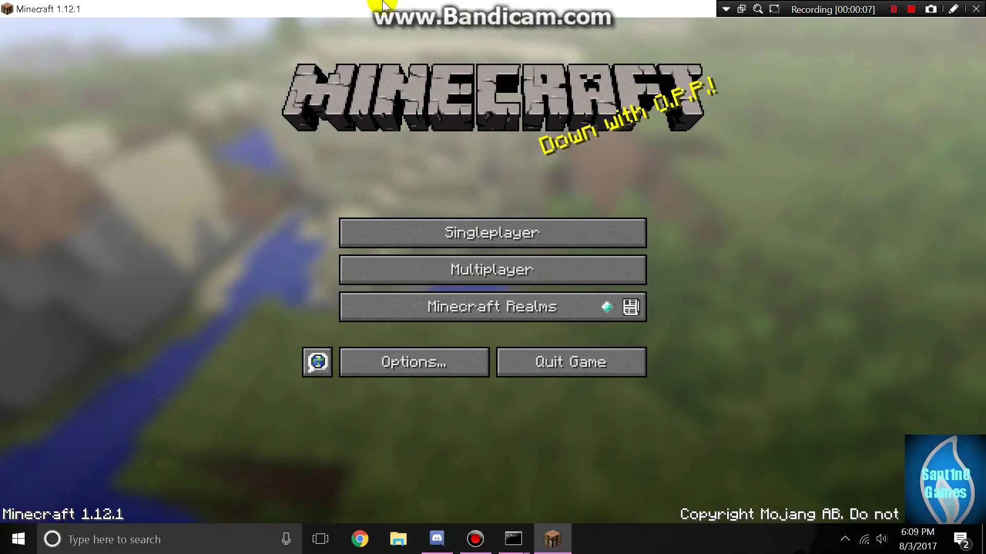
# - Add a multiplayer server entry with the address 75.138.87.164:36676
pyautogui.click(374, 259)
pyautogui.moveTo(738, 206); pyautogui.dragTo(732, 382)
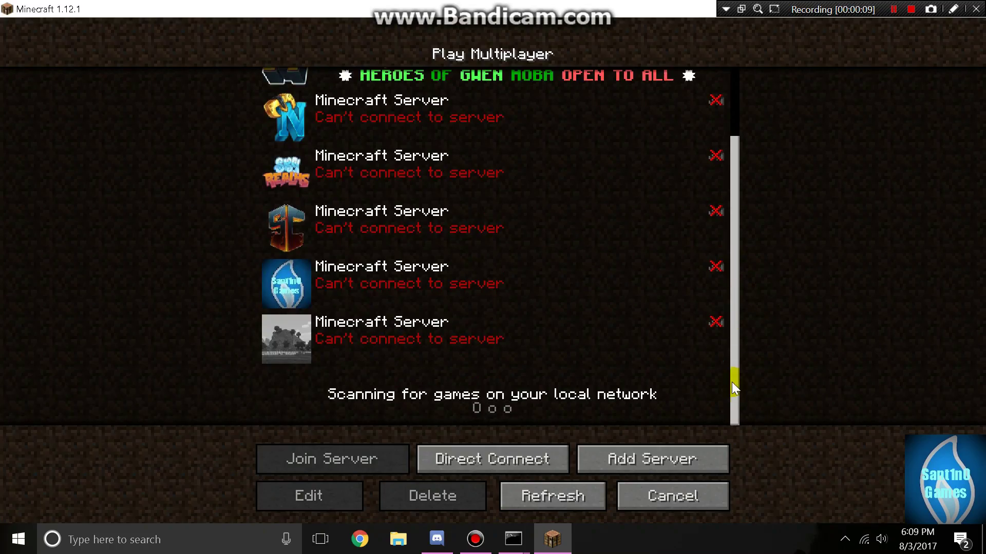
pyautogui.click(700, 454)
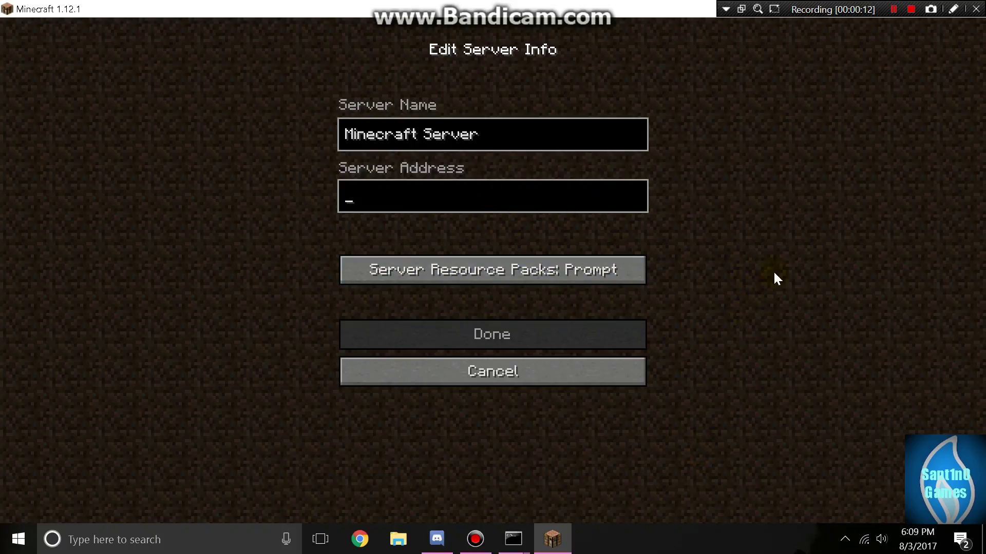
pyautogui.write('75.138.87.164')
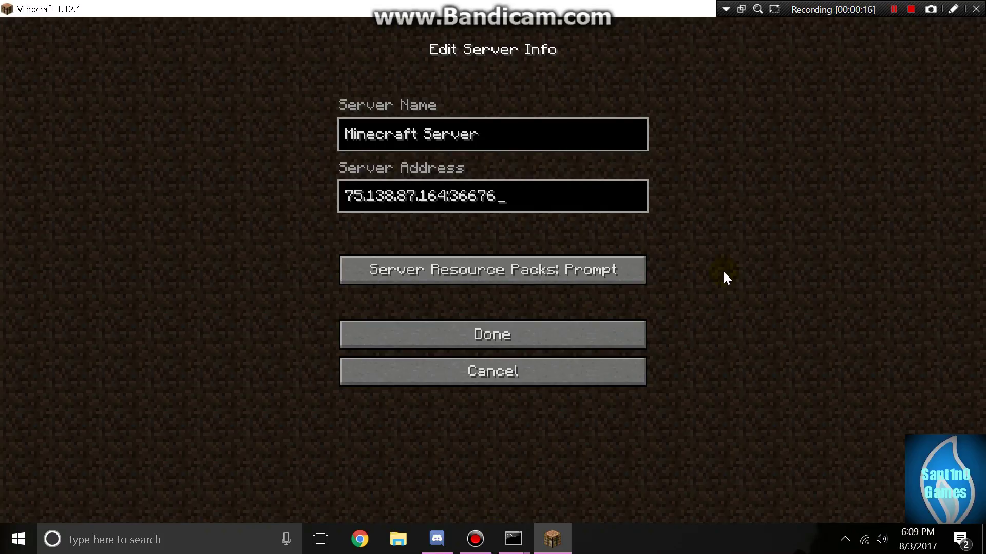
pyautogui.press('Return')
# - Refresh the server list so the new entry's status is pinged
pyautogui.scroll(-2, 335, 306)
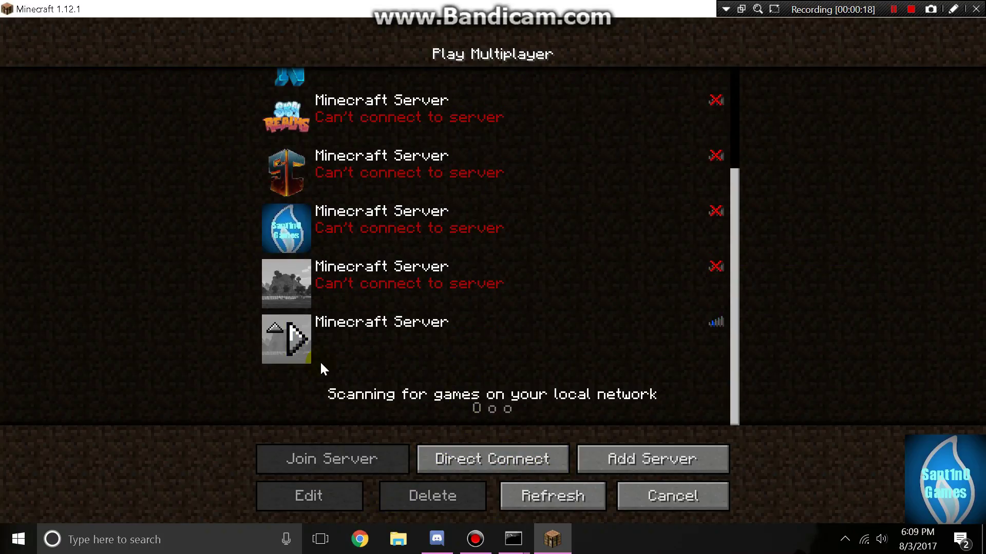
pyautogui.click(529, 494)
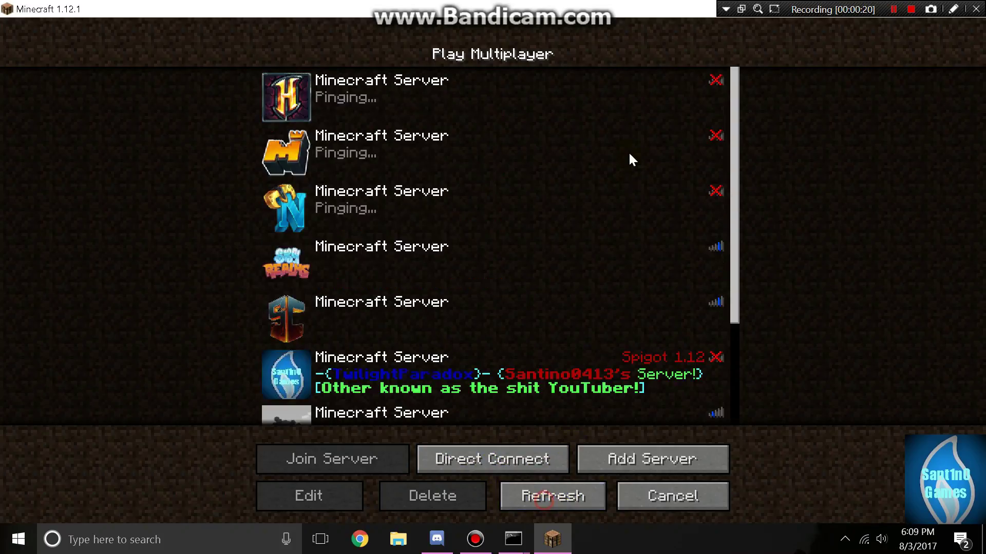
pyautogui.scroll(-1, 769, 392)
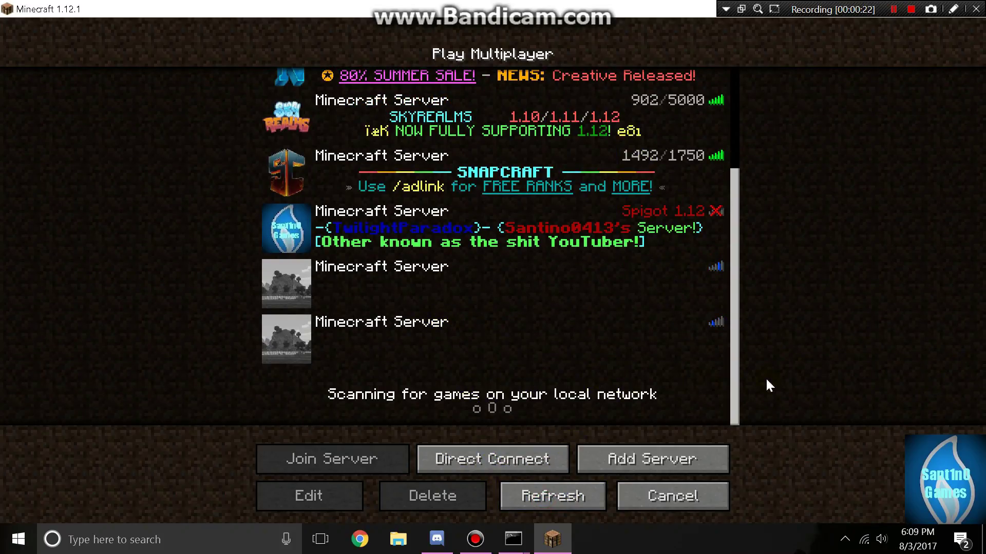
pyautogui.click(368, 350)
pyautogui.click(321, 498)
pyautogui.click(576, 197)
pyautogui.hotkey('ctrl', 'a')
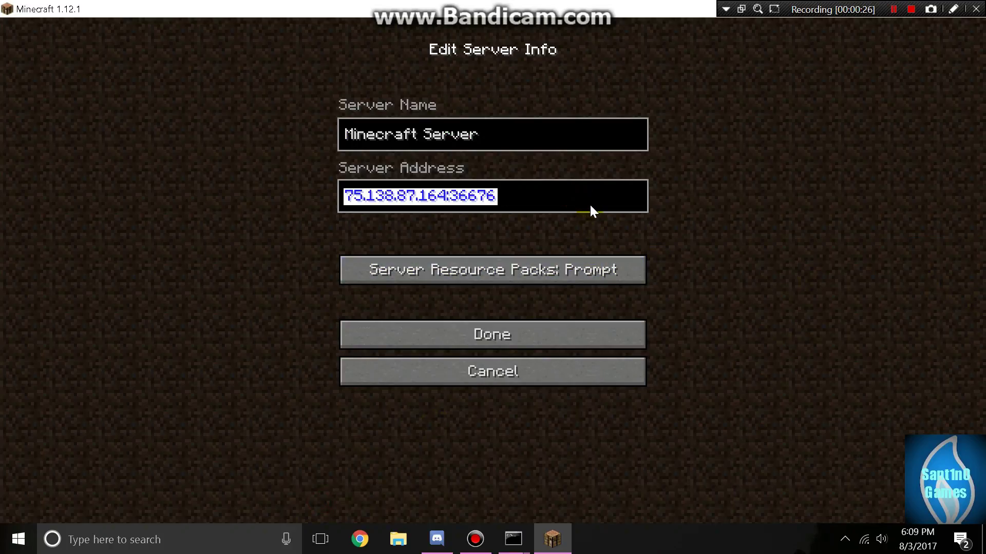
pyautogui.click(585, 206)
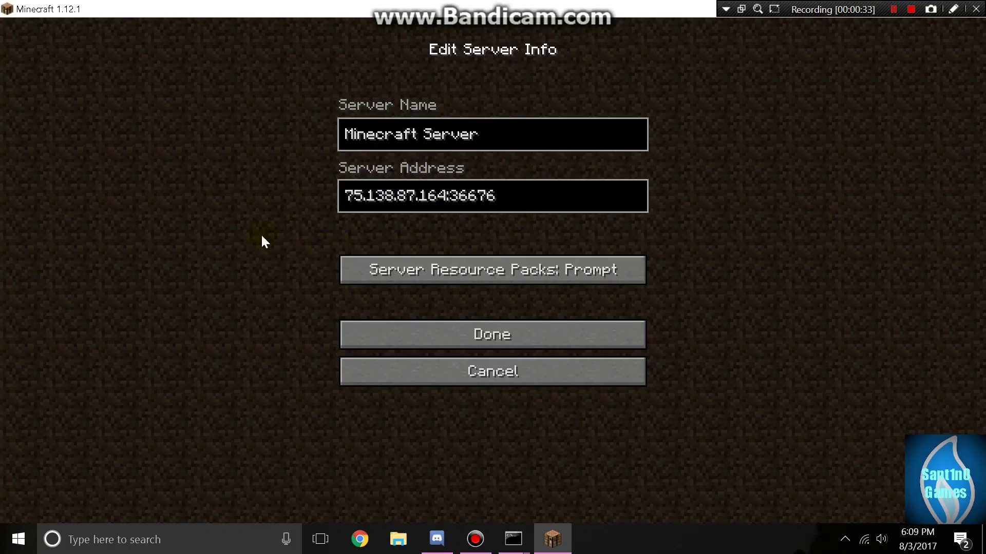
pyautogui.click(555, 198)
pyautogui.hotkey('ctrl', 'a')
pyautogui.click(578, 201)
pyautogui.click(384, 328)
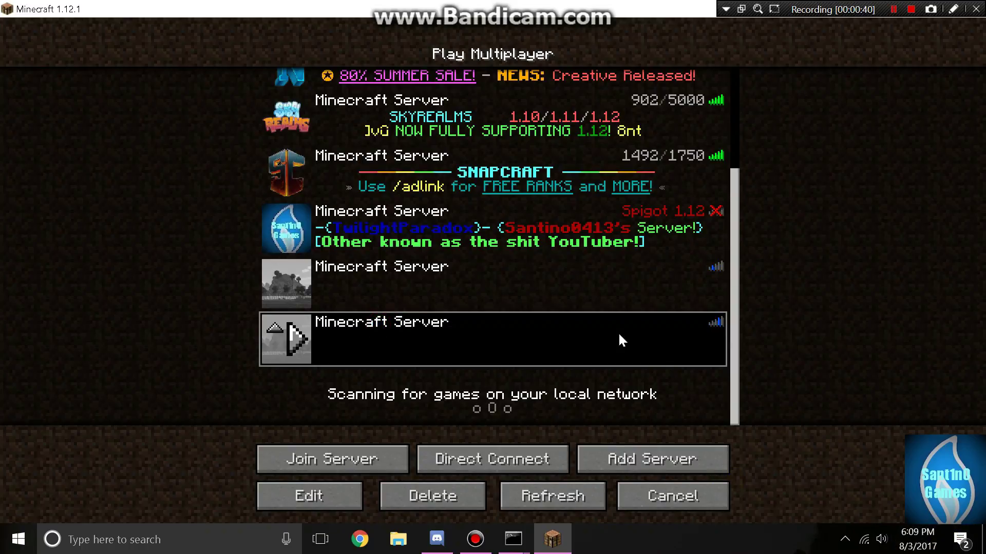
pyautogui.click(450, 232)
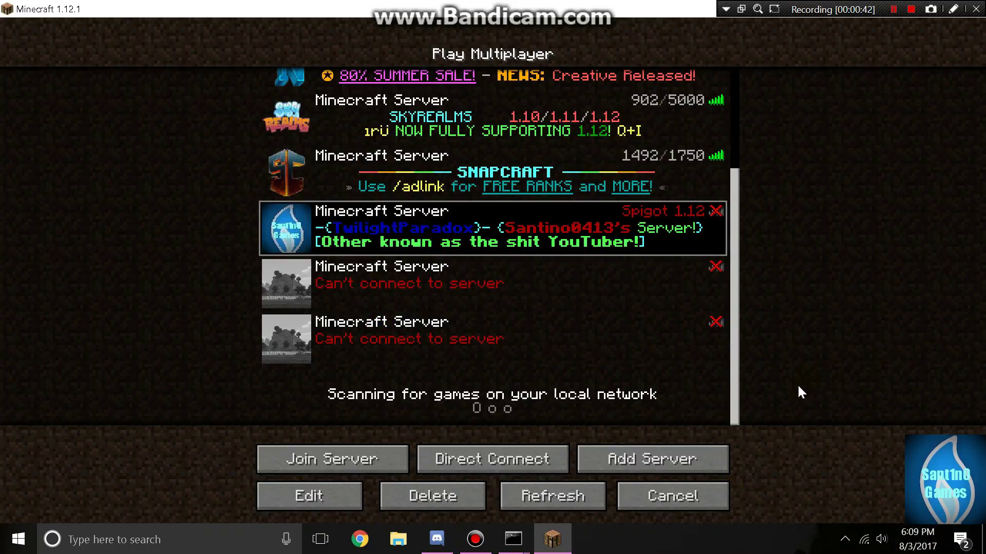
pyautogui.click(291, 500)
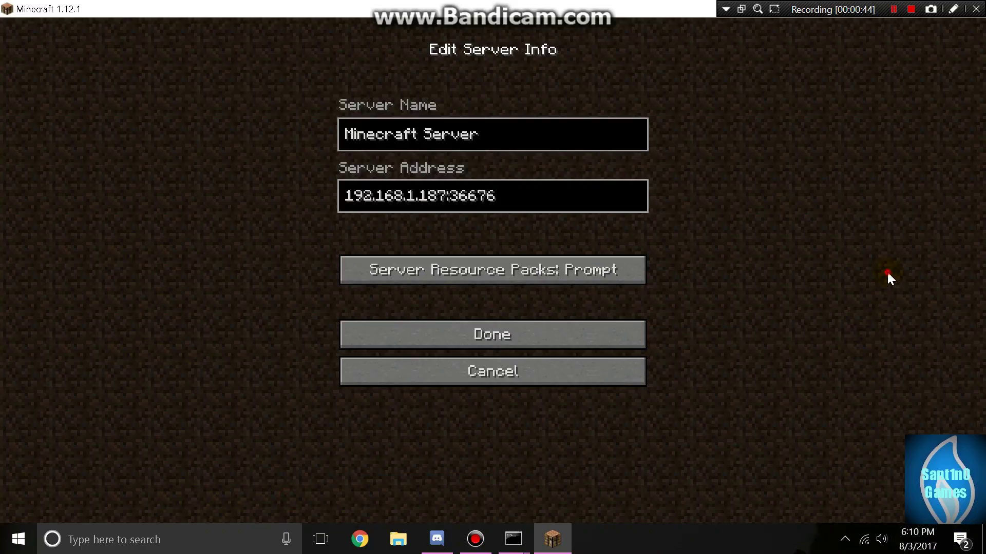
pyautogui.click(342, 200)
pyautogui.moveTo(344, 202); pyautogui.dragTo(349, 204)
pyautogui.moveTo(391, 202); pyautogui.dragTo(444, 189)
pyautogui.click(456, 193)
pyautogui.click(593, 324)
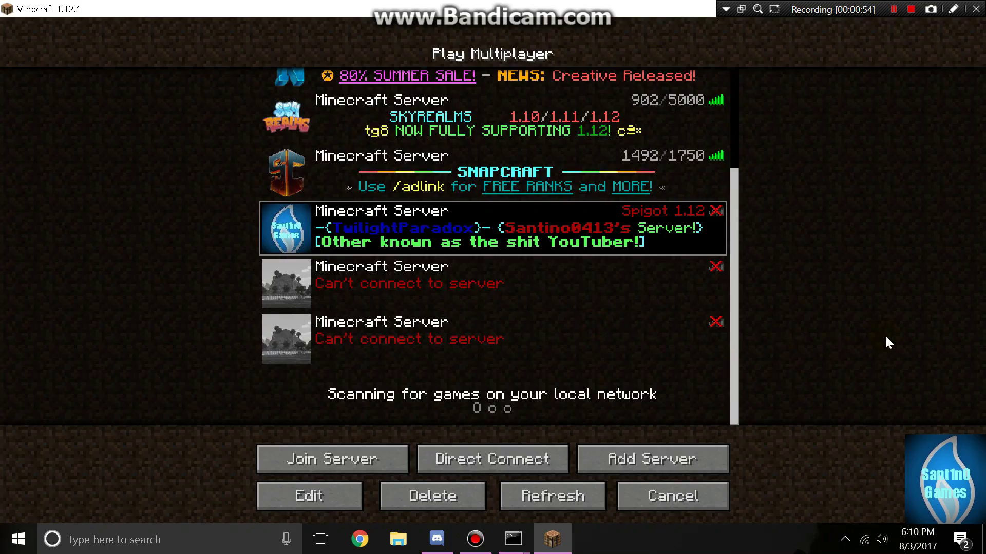
pyautogui.click(838, 323)
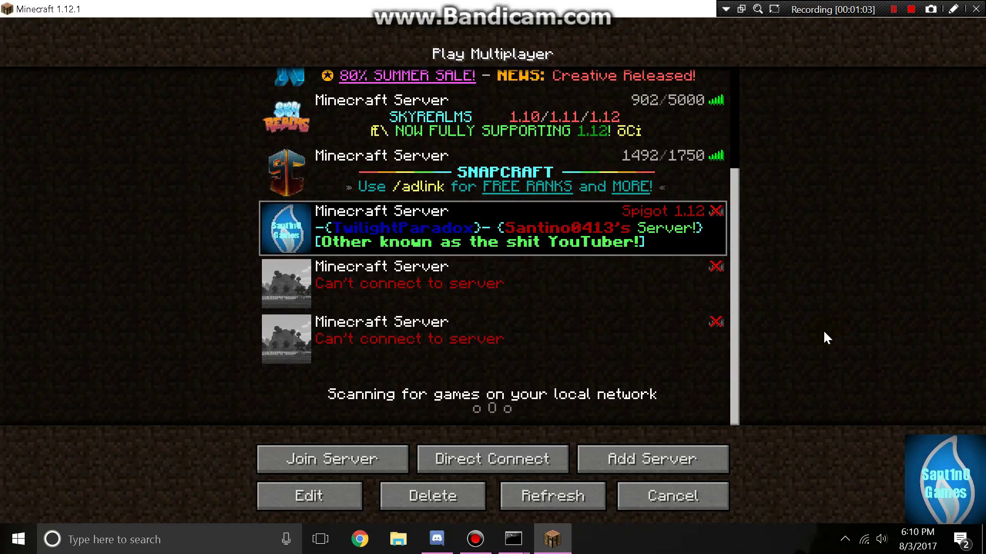